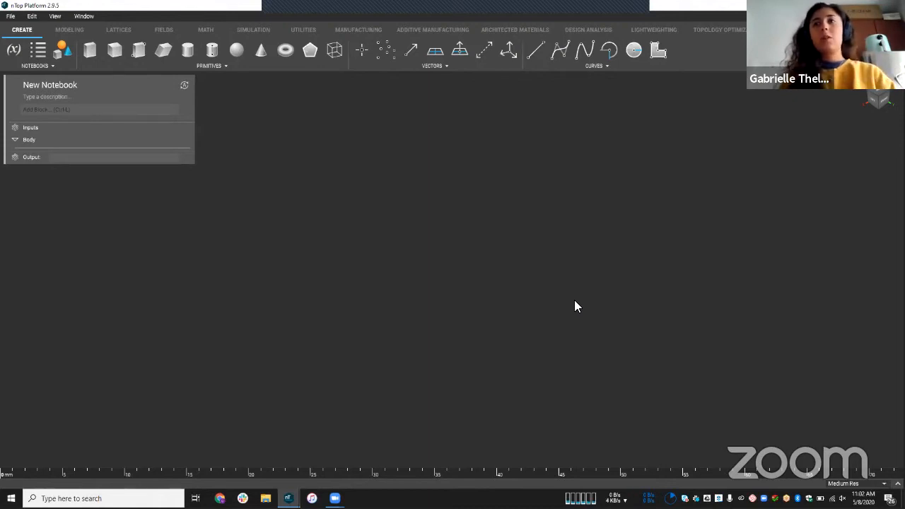
Add a Shell and Gyroid block and a Perforate from CAD Face block to the notebook.
click(654, 31)
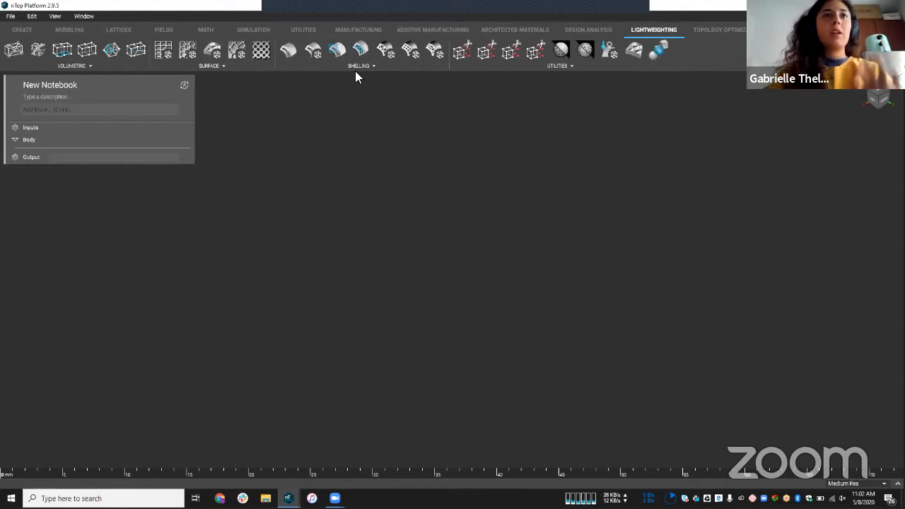
click(359, 68)
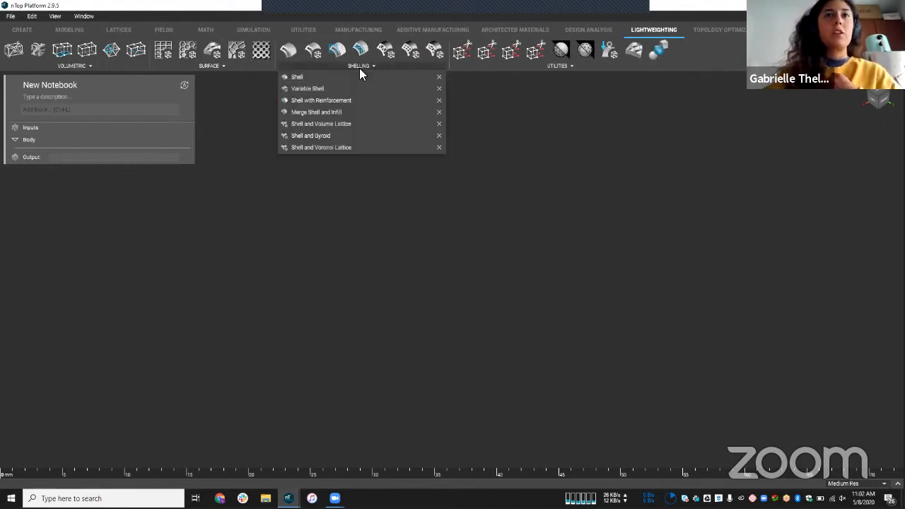
click(330, 136)
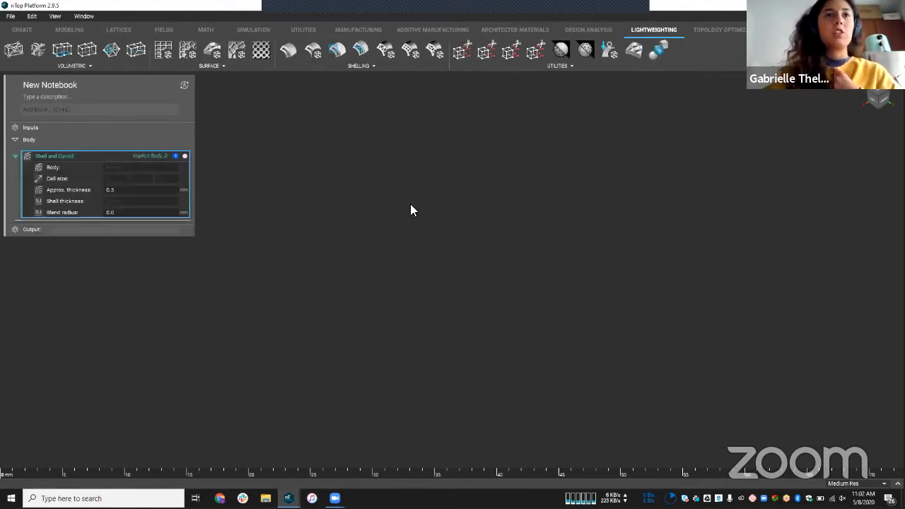
click(423, 31)
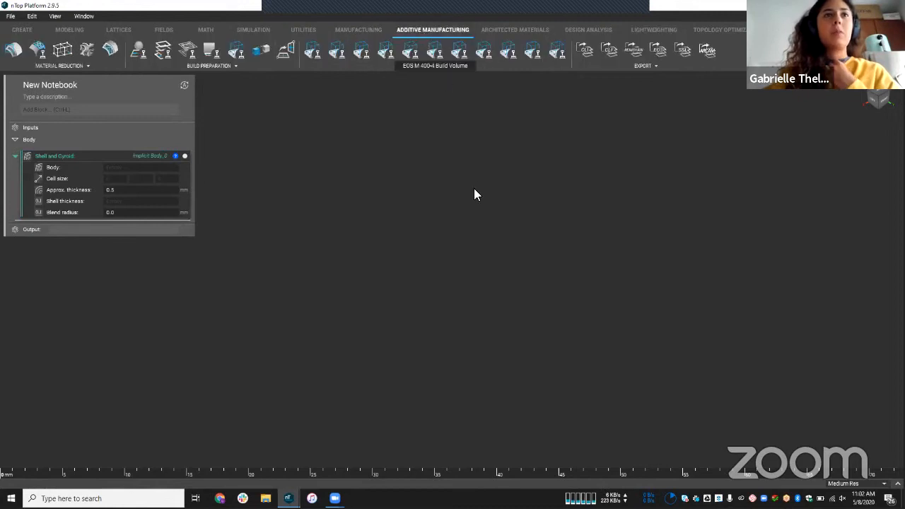
click(73, 65)
click(67, 87)
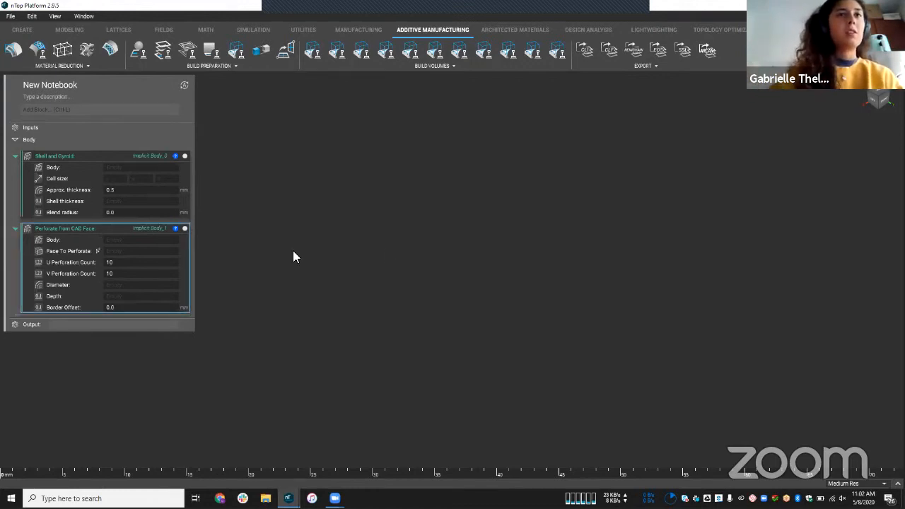
Import gear_bracket (2).x_t and place its Import Part block first in the notebook body.
key(ctrl+i)
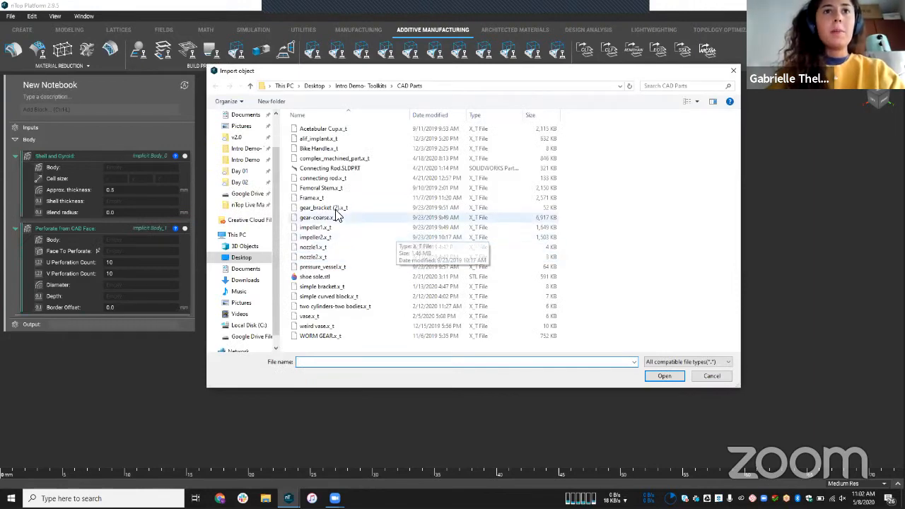
double_click(354, 207)
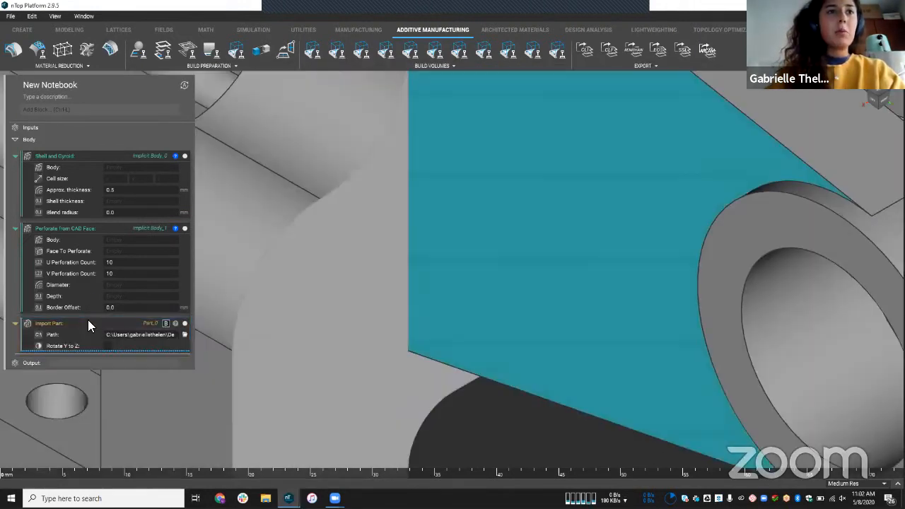
drag(88, 320, 109, 147)
Create a CAD face variable from the bracket's flat underside between the feet and convert the CAD body to an implicit body.
scroll(407, 382, down, 5)
right_drag(486, 224, 471, 273)
right_click(472, 273)
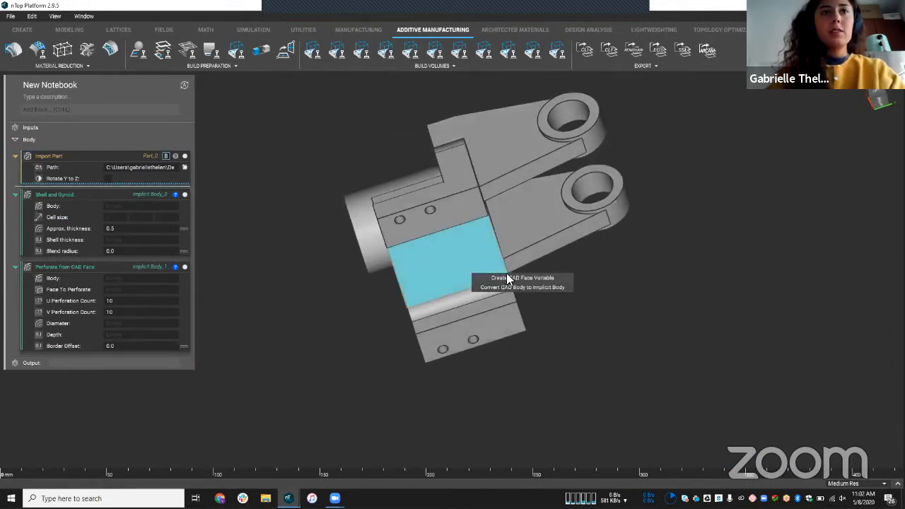
click(506, 276)
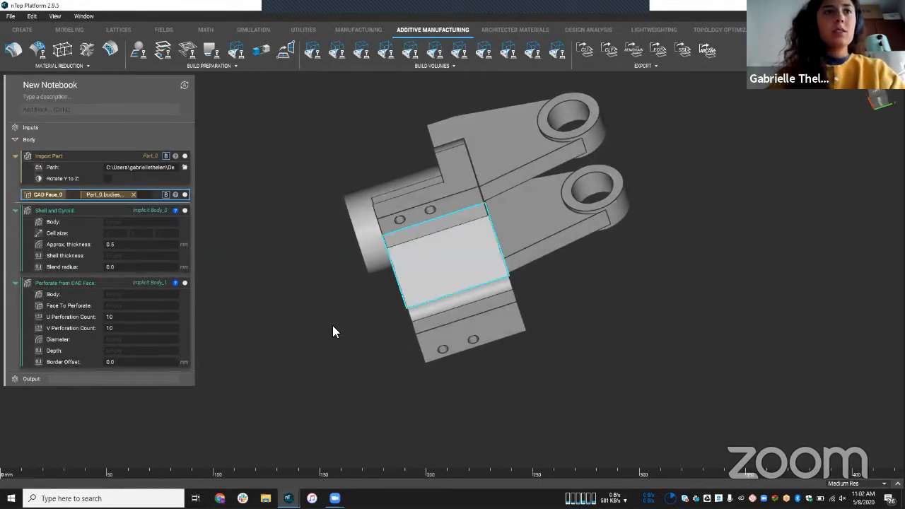
right_click(429, 259)
click(463, 273)
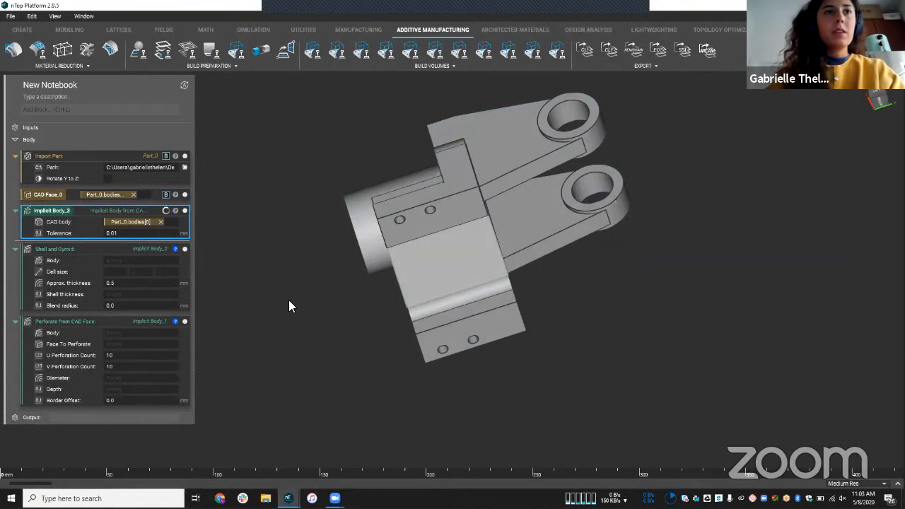
Isolate the bracket's implicit body in the view.
right_drag(477, 347, 536, 377)
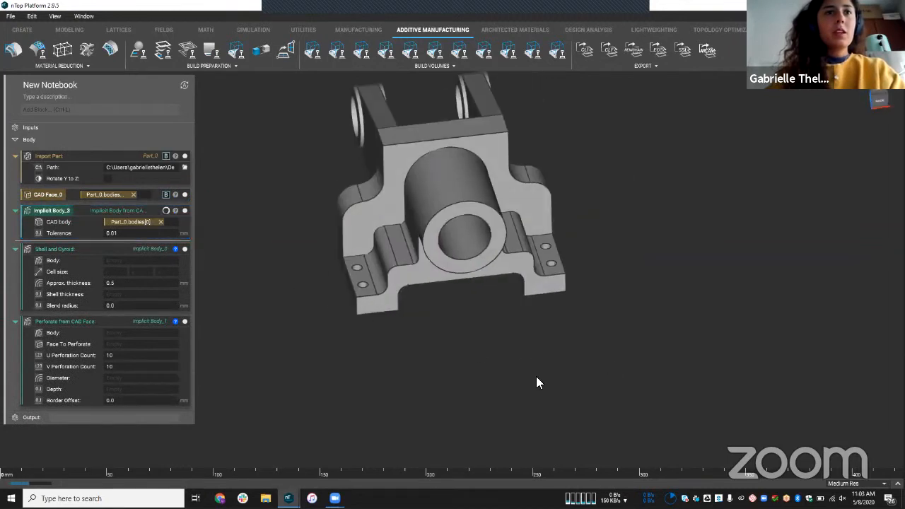
click(104, 210)
key(i)
click(303, 272)
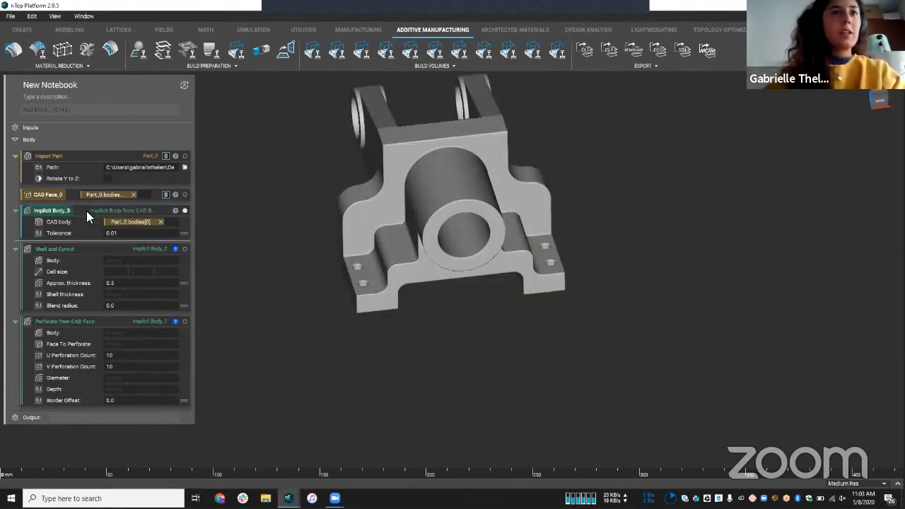
Set the implicit body as the Shell and Gyroid body with 5 mm cells, 1 mm approximate thickness and 1 mm shell thickness.
drag(82, 212, 121, 260)
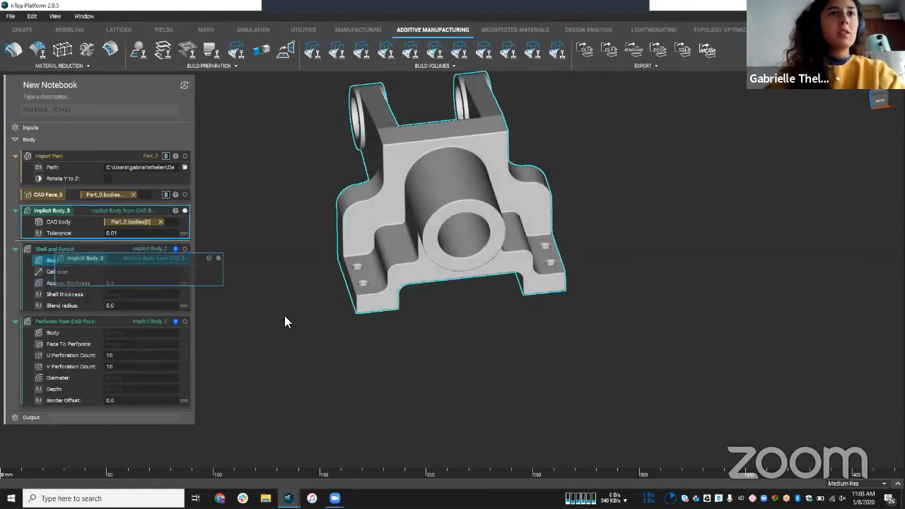
click(116, 272)
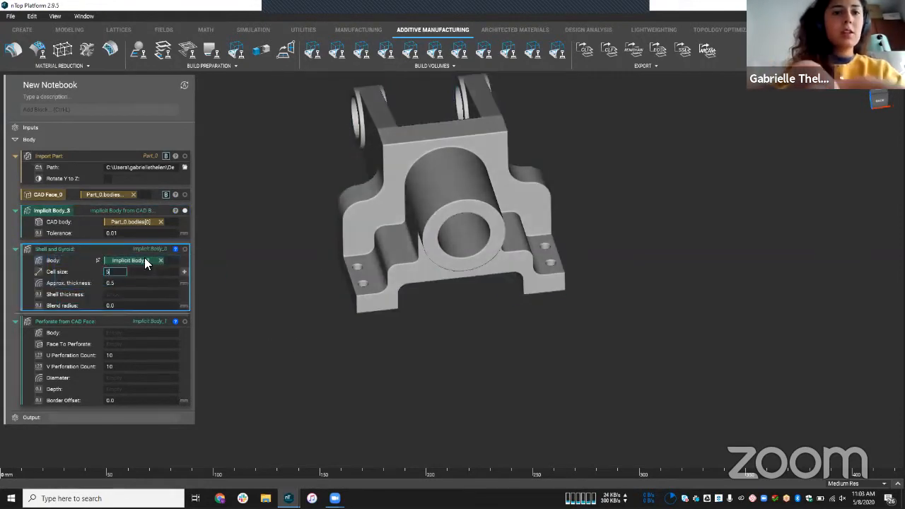
key(Tab)
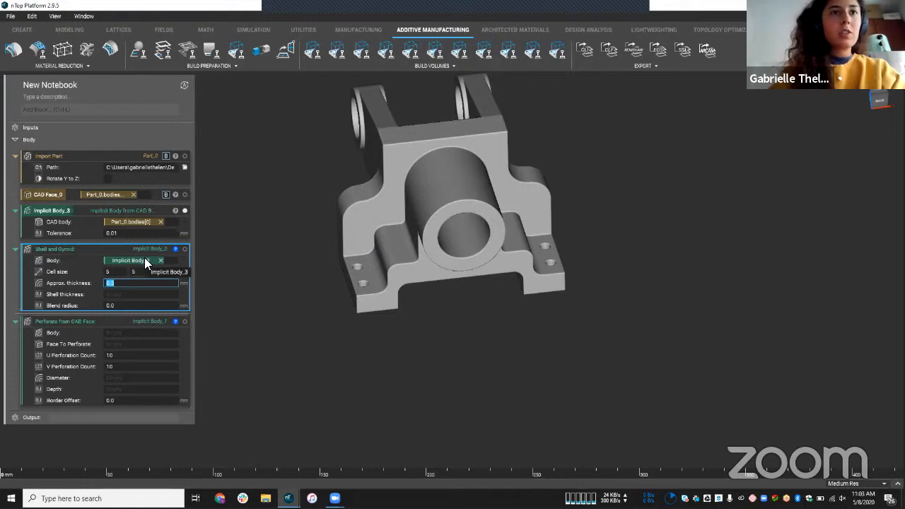
text(1mm)
key(Tab)
text(1mm)
key(Return)
Isolate the Shell and Gyroid result and inspect its internal lattice with a section cut.
click(126, 246)
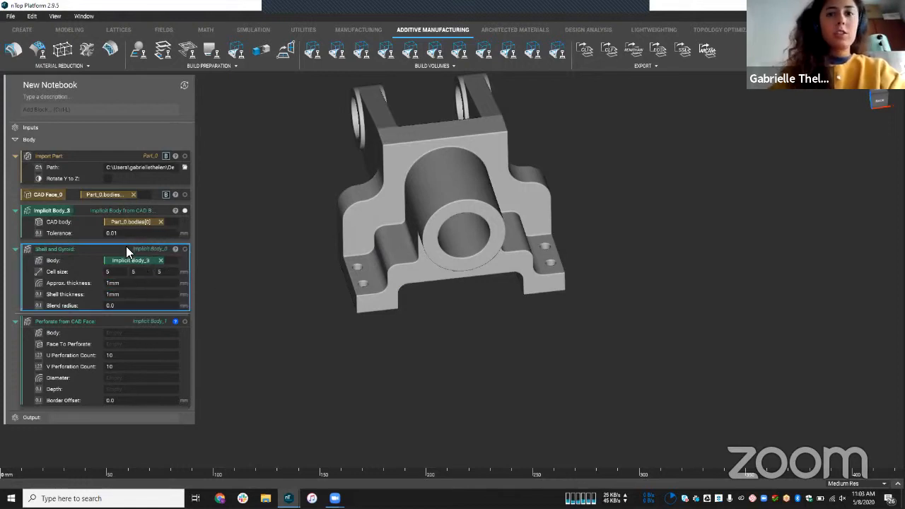
click(57, 332)
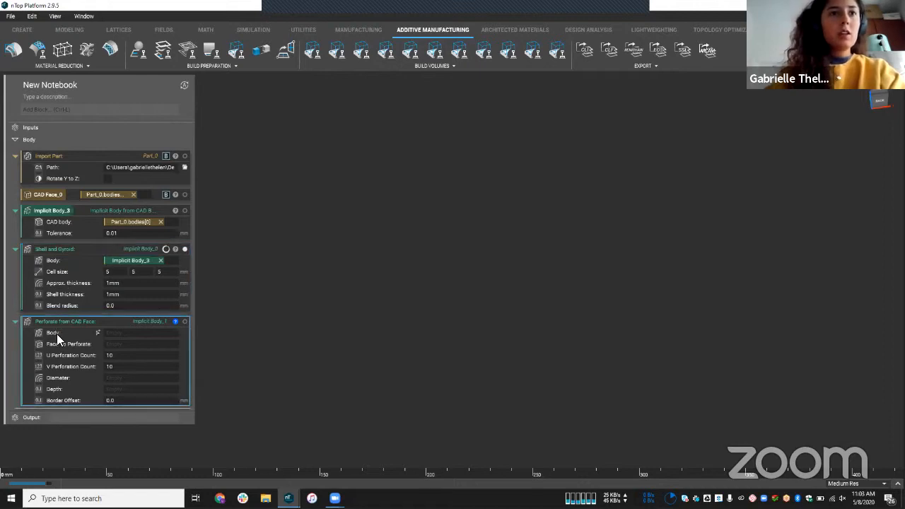
right_drag(459, 225, 458, 205)
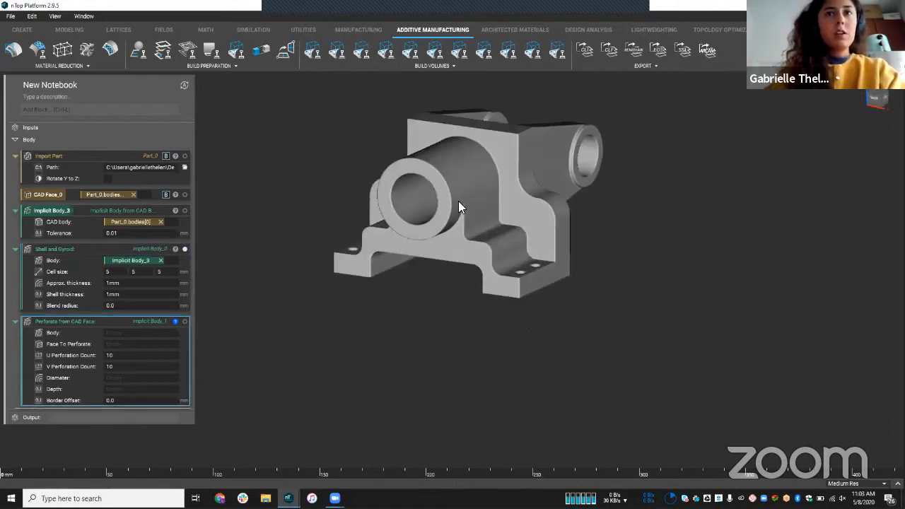
click(458, 205)
right_drag(441, 239, 443, 402)
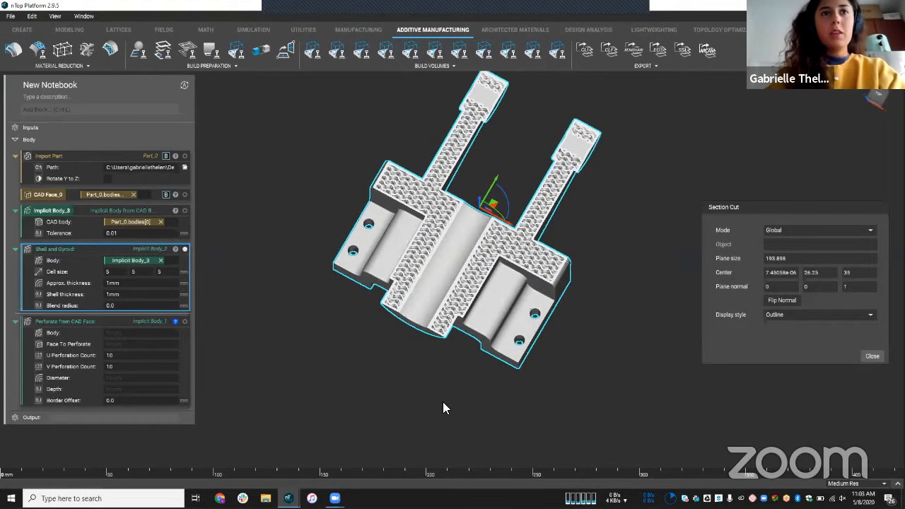
click(872, 356)
Perforate the CAD face variable on the Shell and Gyroid body, using a 3 mm hole diameter and 3 mm depth.
click(106, 320)
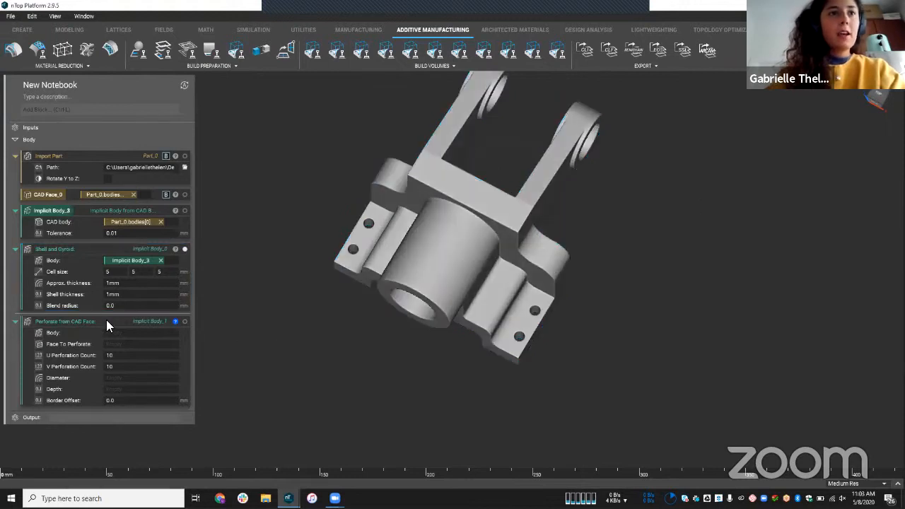
right_drag(510, 358, 430, 219)
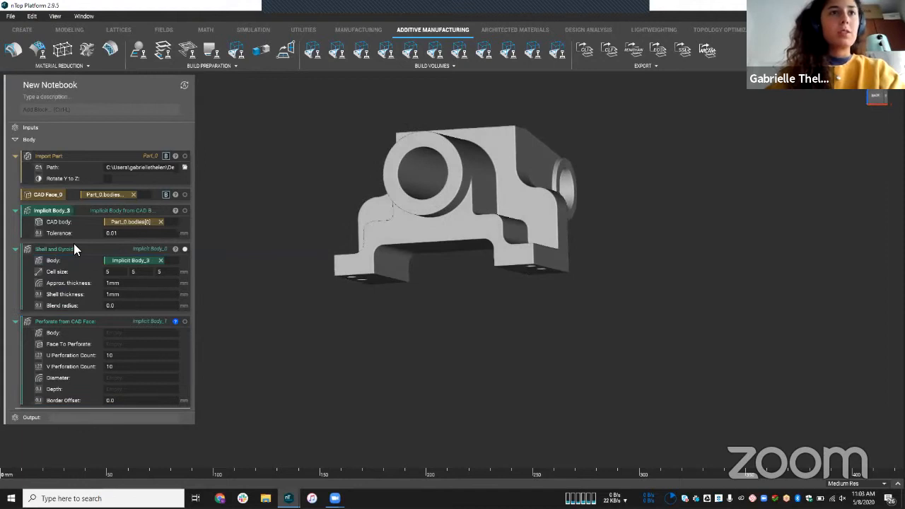
drag(58, 248, 99, 330)
drag(38, 188, 65, 328)
click(165, 364)
text(3mm)
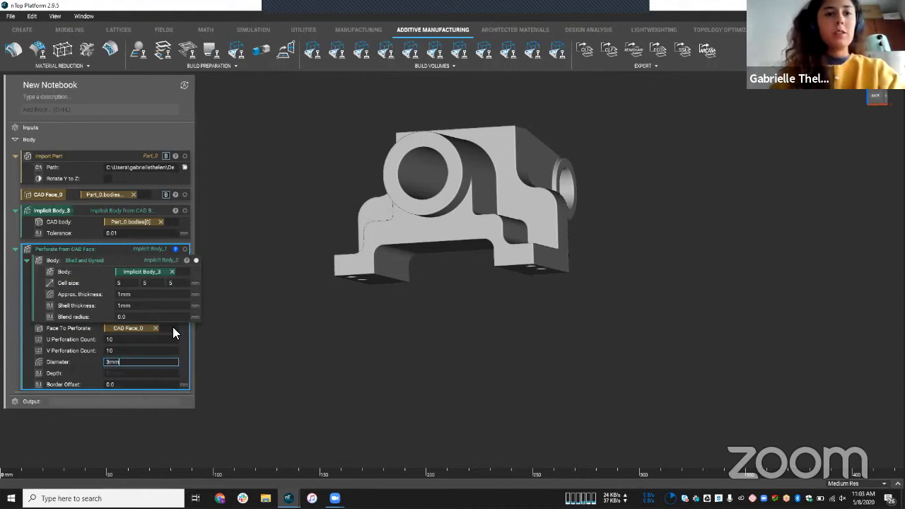
key(Tab)
text(3mm)
key(Return)
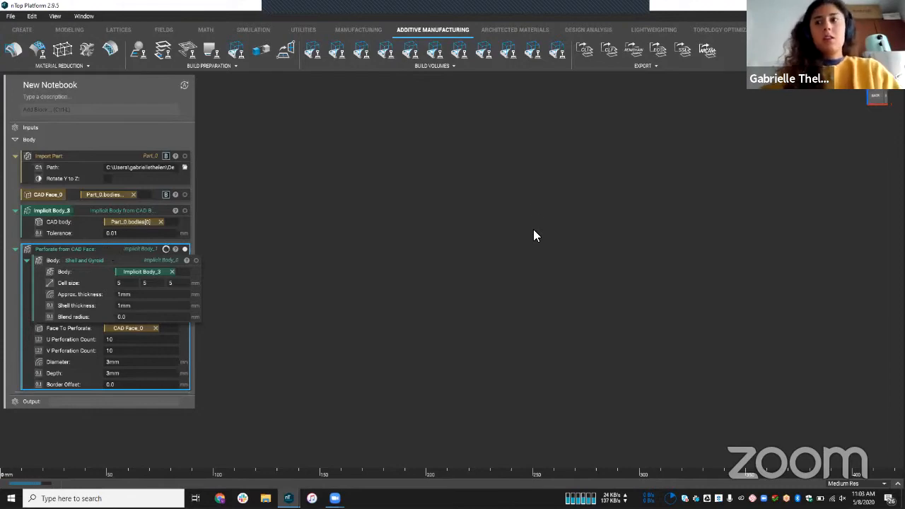
Examine the perforations on the bracket's underside.
scroll(464, 234, up, 5)
right_drag(463, 235, 427, 262)
scroll(427, 261, down, 5)
right_drag(422, 157, 622, 304)
click(551, 111)
Add a Structural Ribbing block and import the nozzle2.x_t part.
click(634, 31)
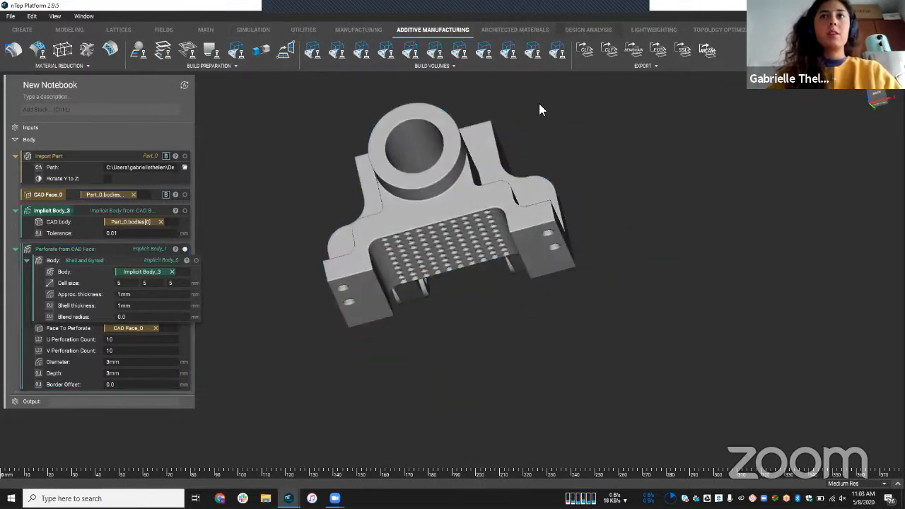
click(79, 249)
click(640, 283)
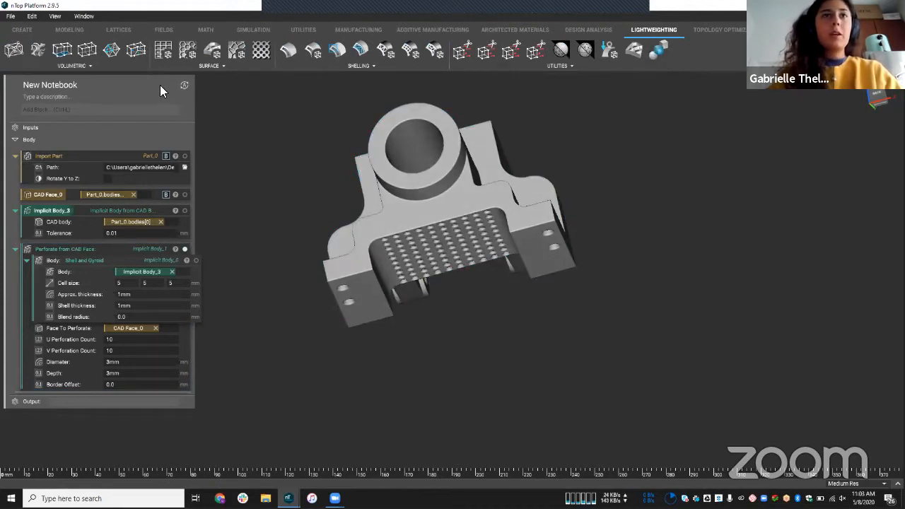
click(216, 65)
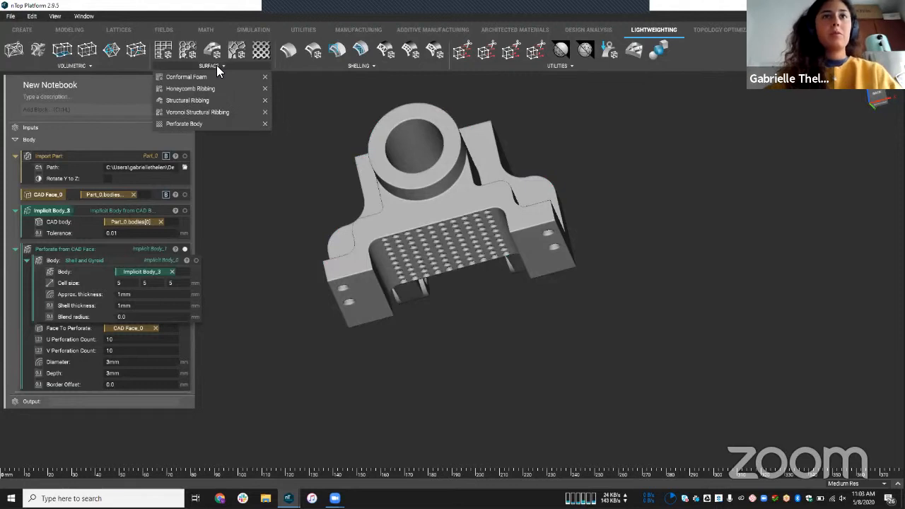
click(195, 102)
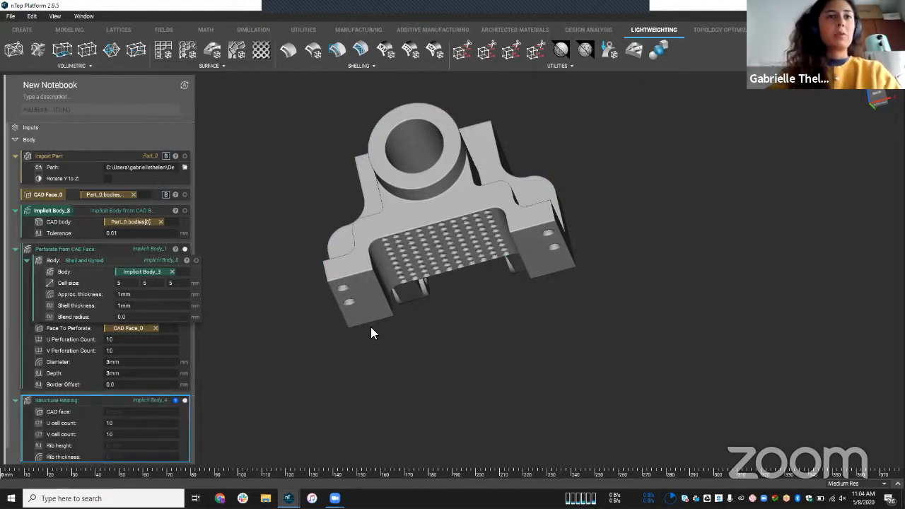
scroll(71, 418, down, 1)
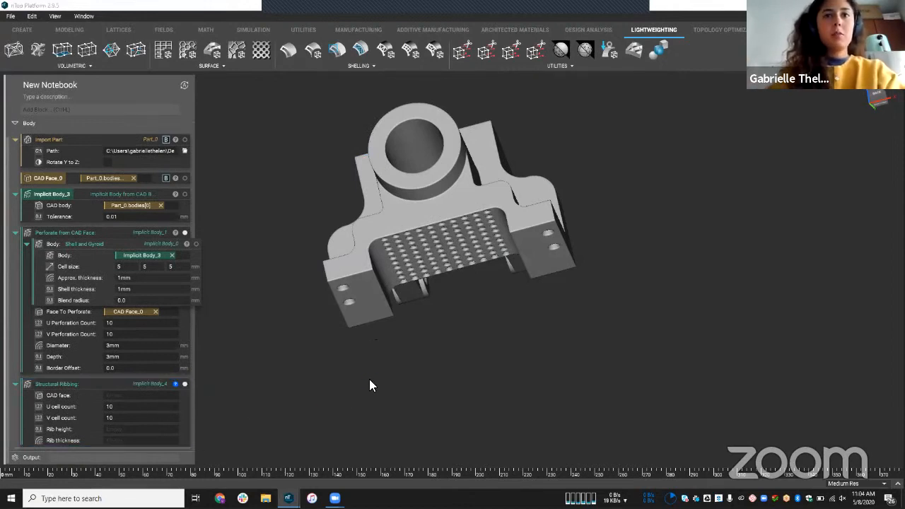
key(ctrl+i)
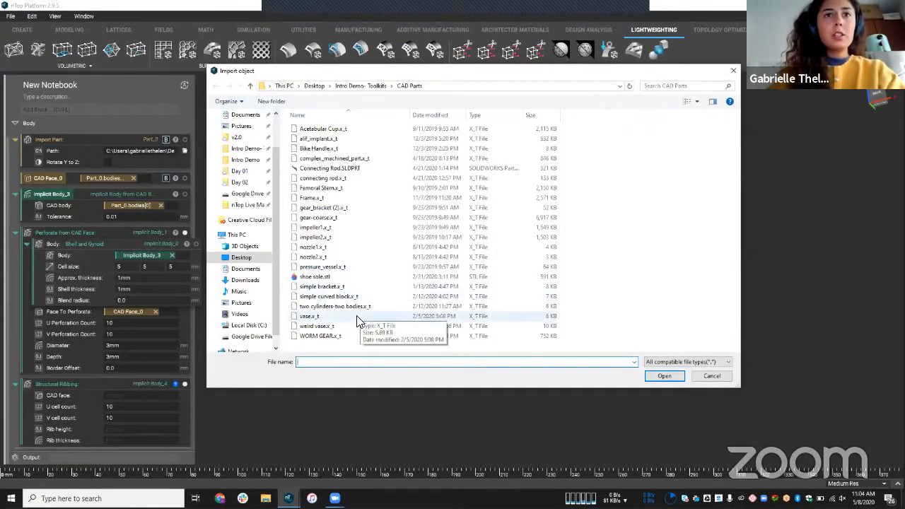
double_click(338, 256)
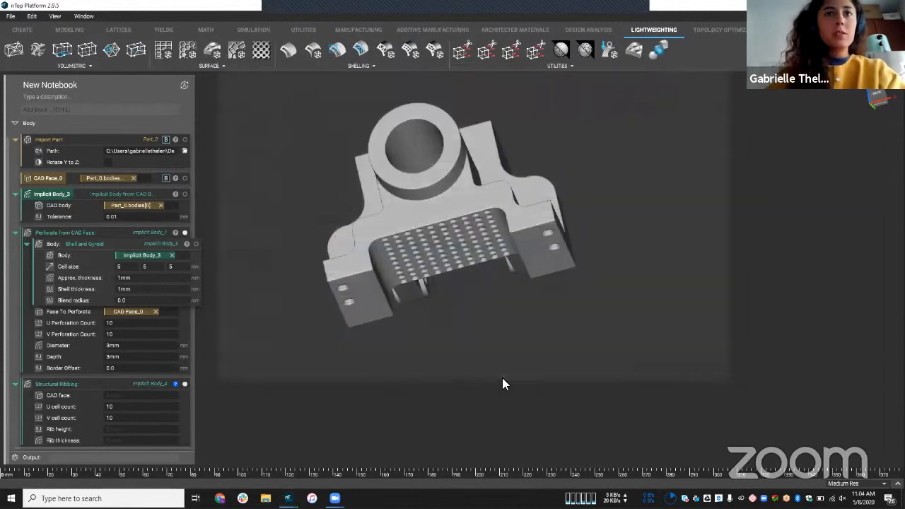
Delete the perforation, implicit body, CAD face and import blocks of the bracket, keeping the nozzle isolated in the view.
click(79, 195)
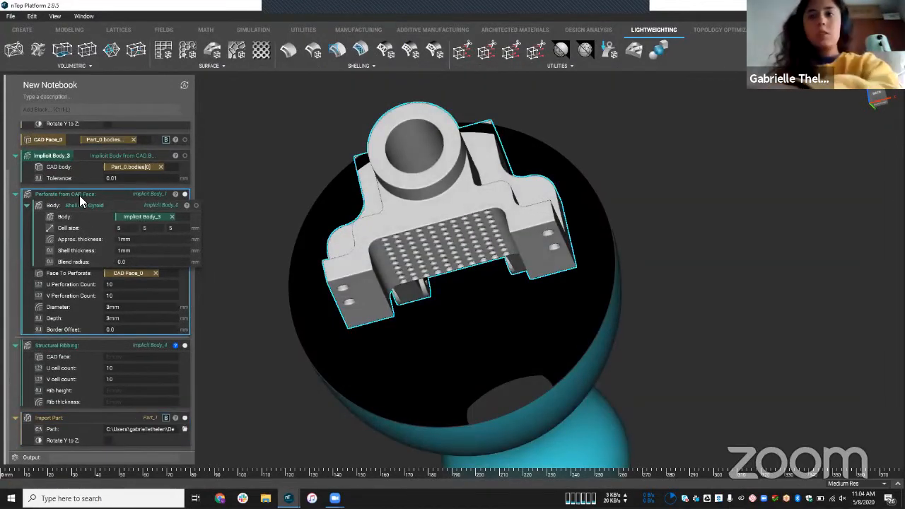
key(Delete)
click(60, 334)
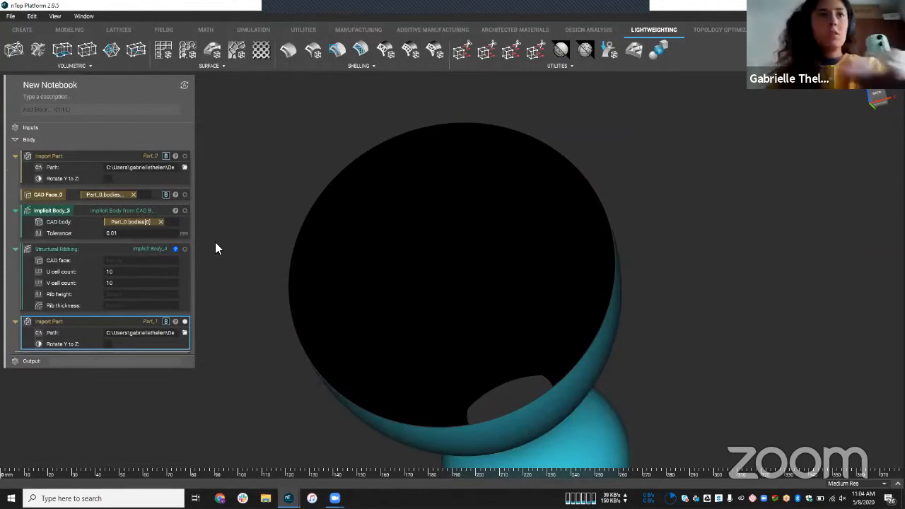
click(73, 225)
key(Delete)
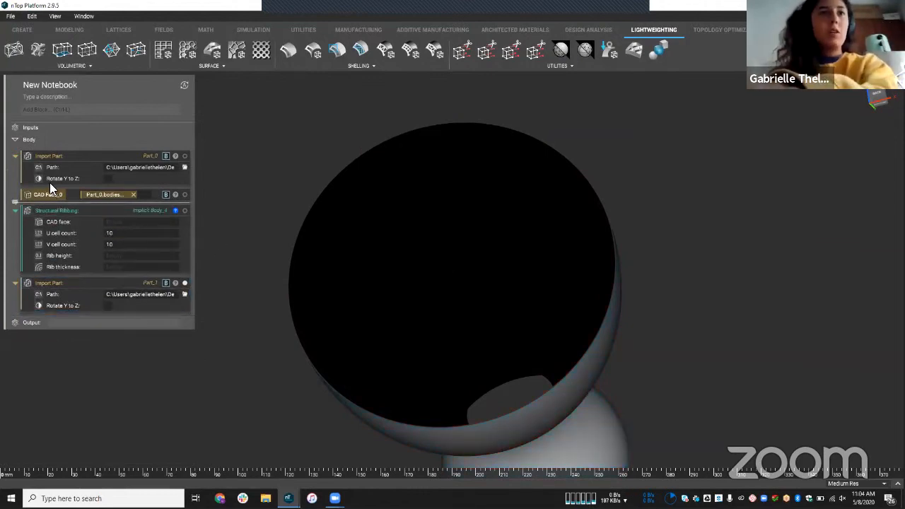
click(44, 192)
key(Delete)
click(57, 176)
key(Delete)
Create a CAD face variable from the nozzle's outer surface and assign it as the Structural Ribbing block's CAD face.
right_drag(425, 252, 340, 415)
scroll(340, 403, down, 5)
middle_drag(338, 380, 294, 452)
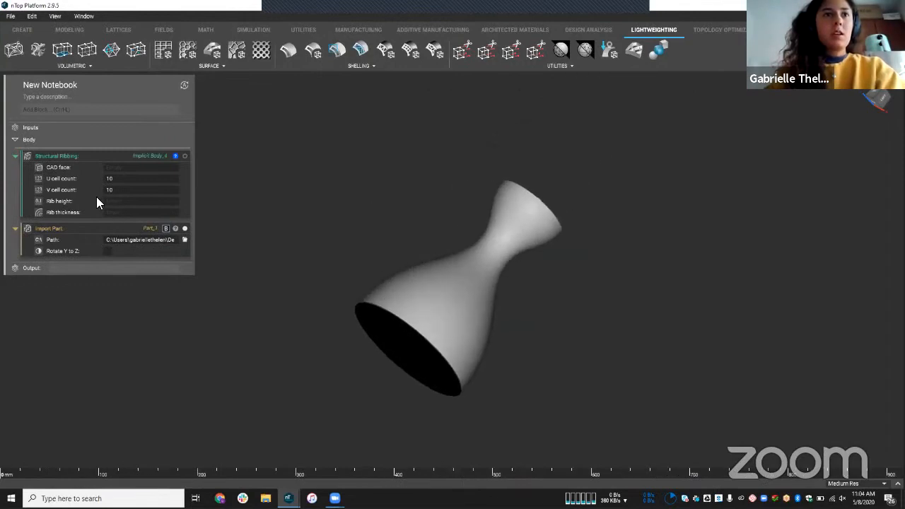
right_click(431, 284)
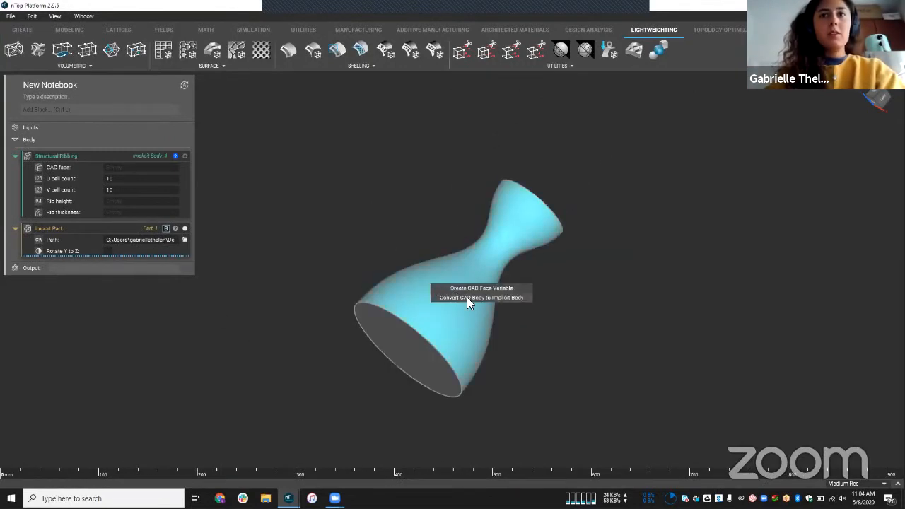
click(471, 286)
drag(47, 160, 67, 186)
Set the Structural Ribbing's rib height and rib thickness to 1 mm each and isolate the ribbing in the view.
click(157, 218)
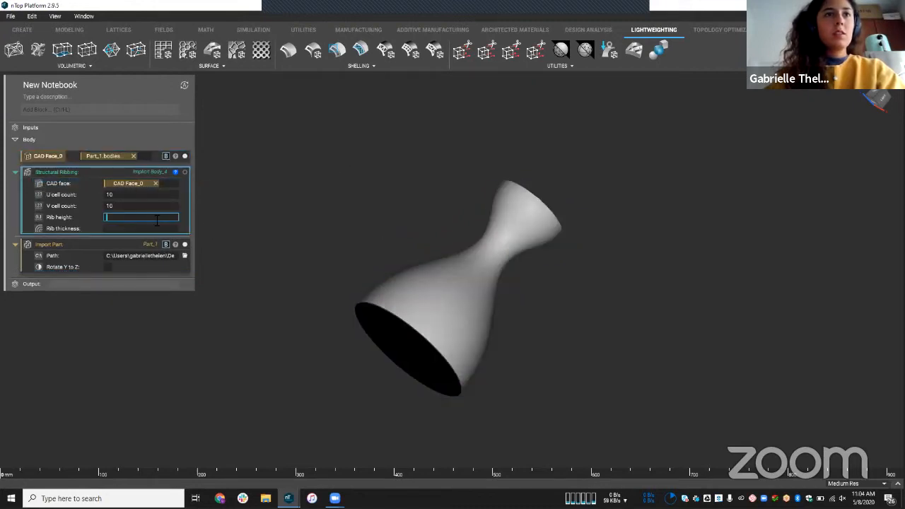
text(1mm)
key(Tab)
text(1mm)
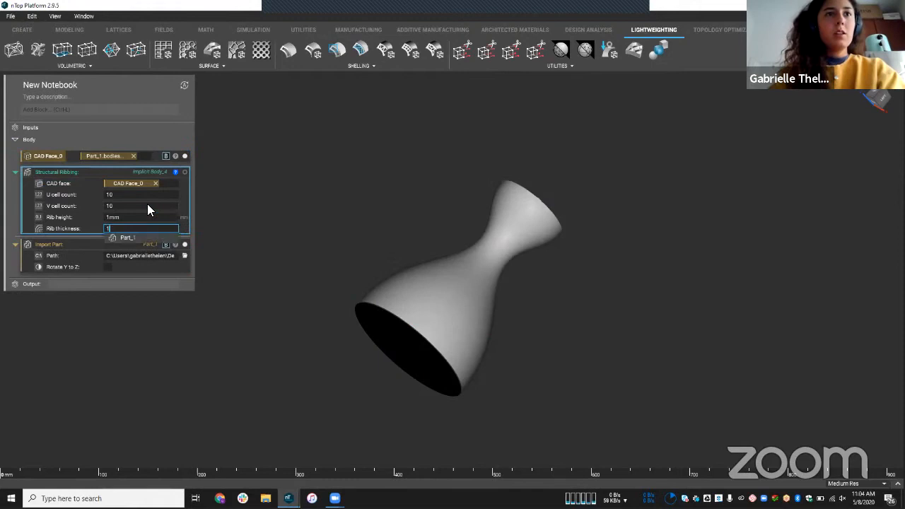
key(Return)
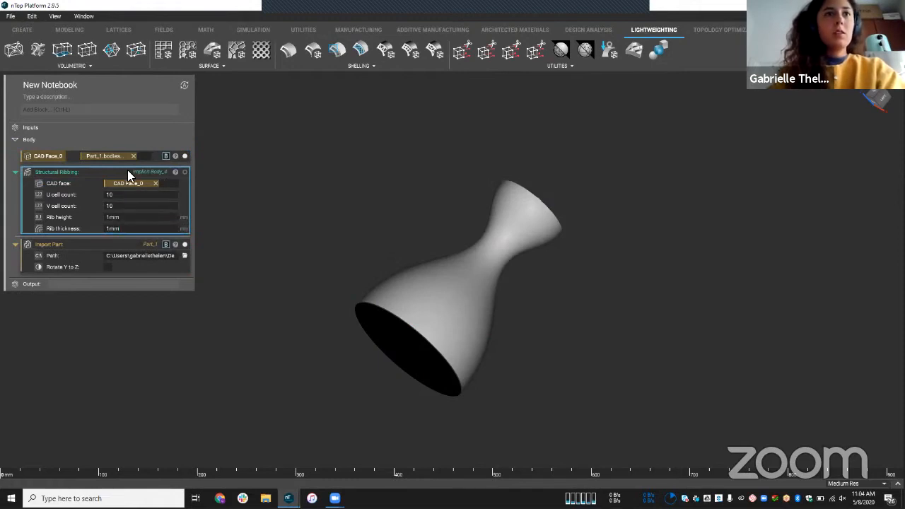
key(i)
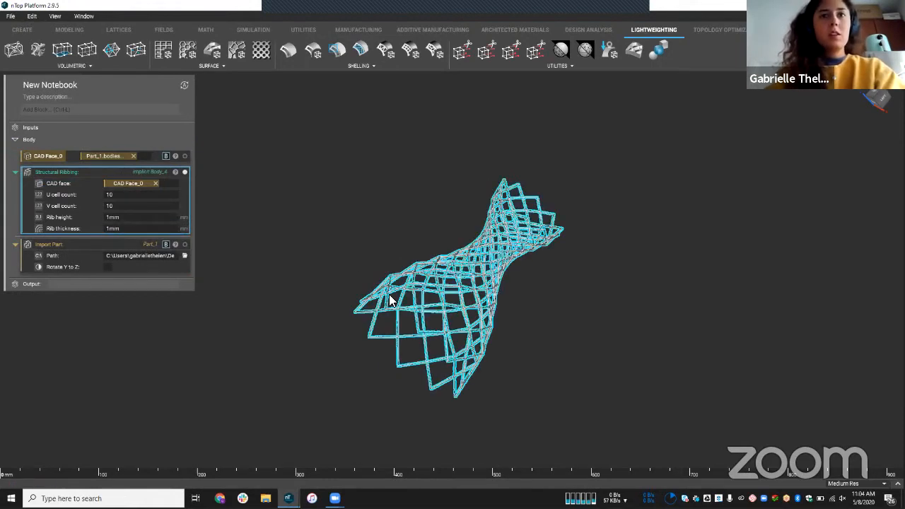
Set the ribbing's U and V cell counts to 15 each.
scroll(372, 263, up, 3)
double_click(146, 195)
text(15)
text(5)
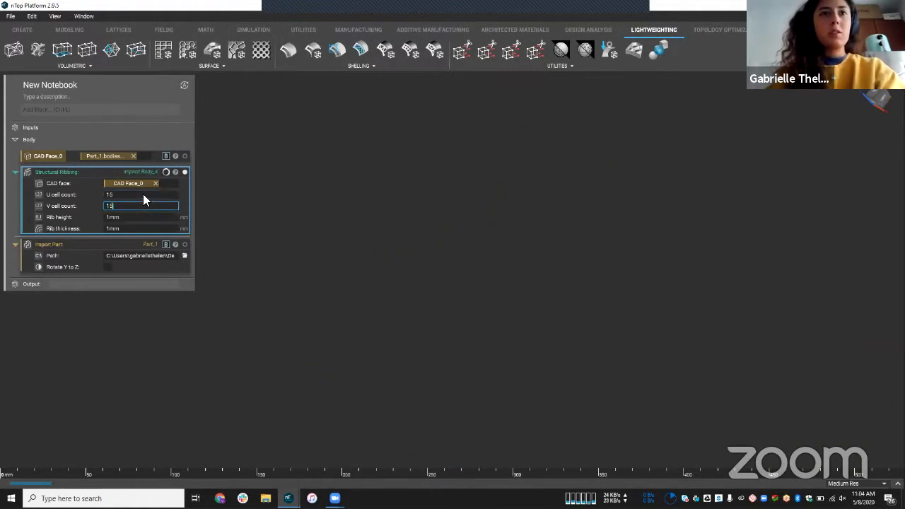
key(Return)
Set the ribbing's U and V cell counts to 25 each and inspect the denser rib pattern on the nozzle.
click(136, 198)
text(25)
key(Tab)
text(25)
key(Return)
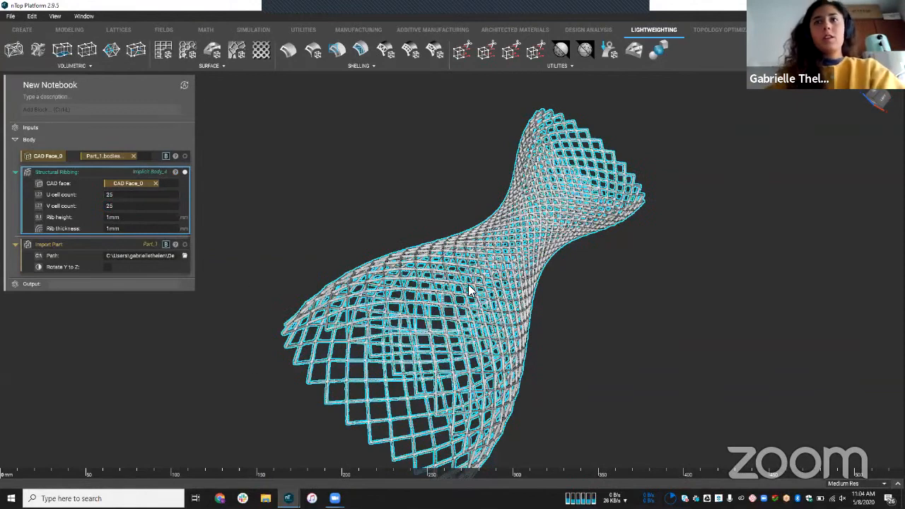
scroll(698, 394, down, 3)
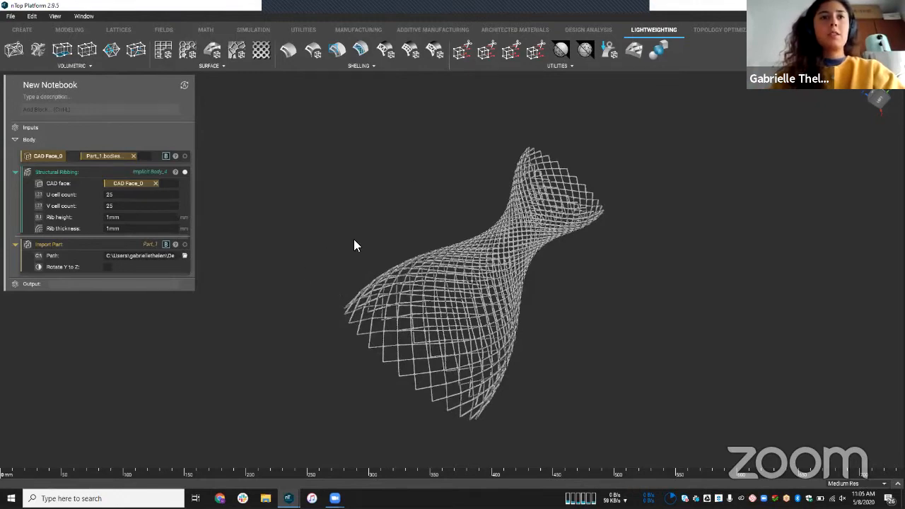
right_drag(354, 240, 420, 256)
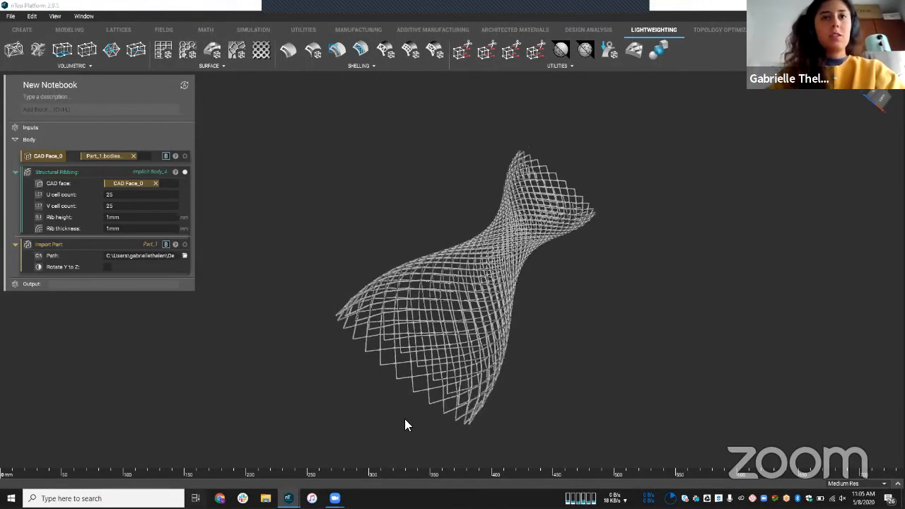
Switch to the CB - LPBF Build Estimator notebook and review its input parameters.
key(super+Tab)
click(89, 256)
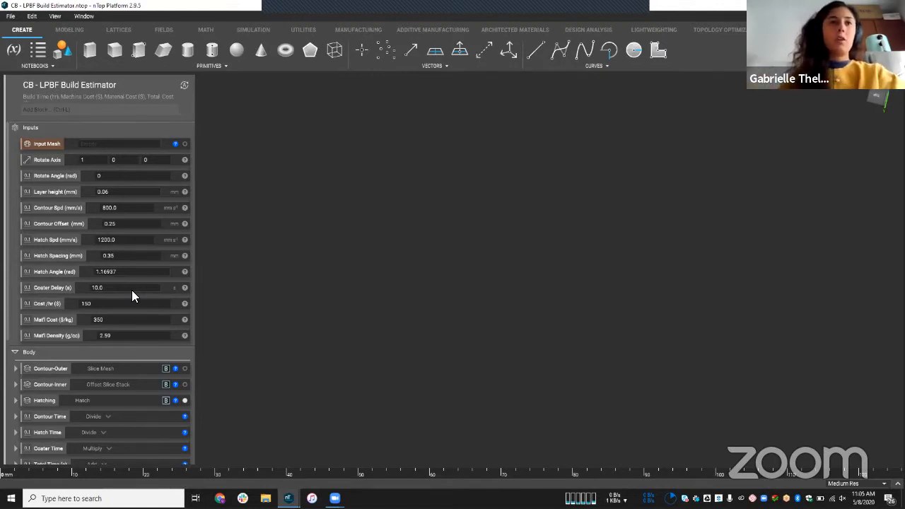
scroll(124, 286, down, 3)
scroll(125, 284, up, 3)
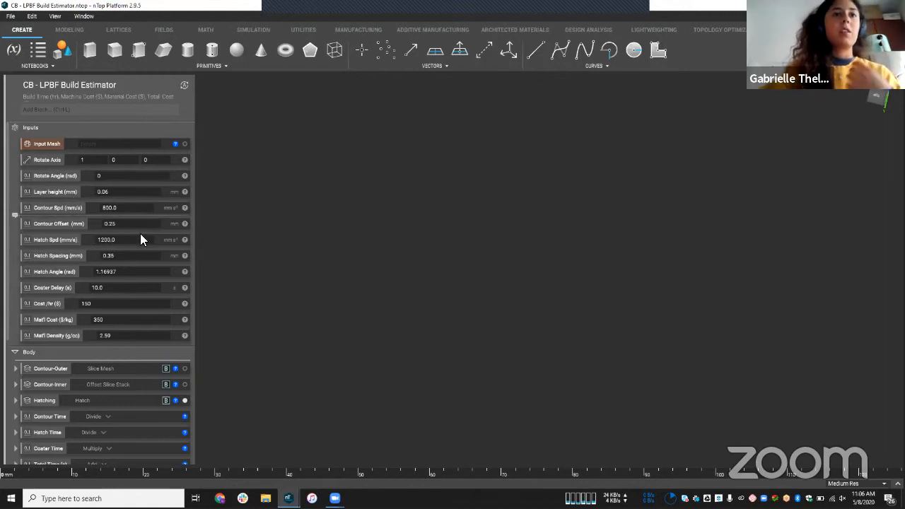
Examine the operands of the Contour Time, Hatch Time and Coater Time calculations, and read the full note above the output Scalar List.
scroll(71, 354, down, 5)
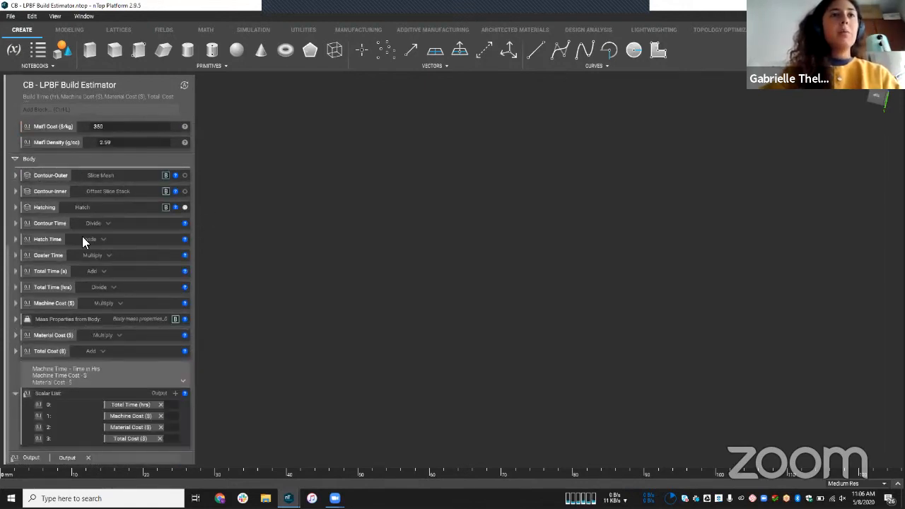
click(124, 225)
double_click(125, 224)
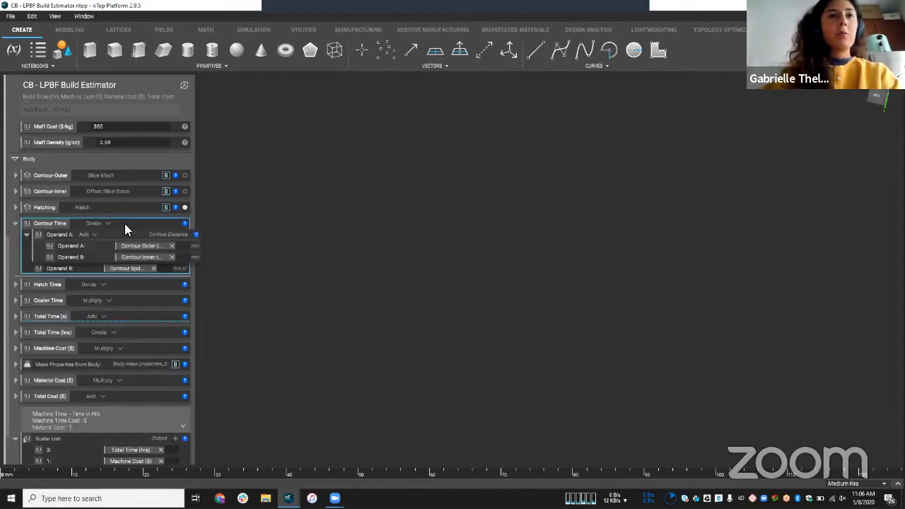
double_click(126, 265)
double_click(126, 240)
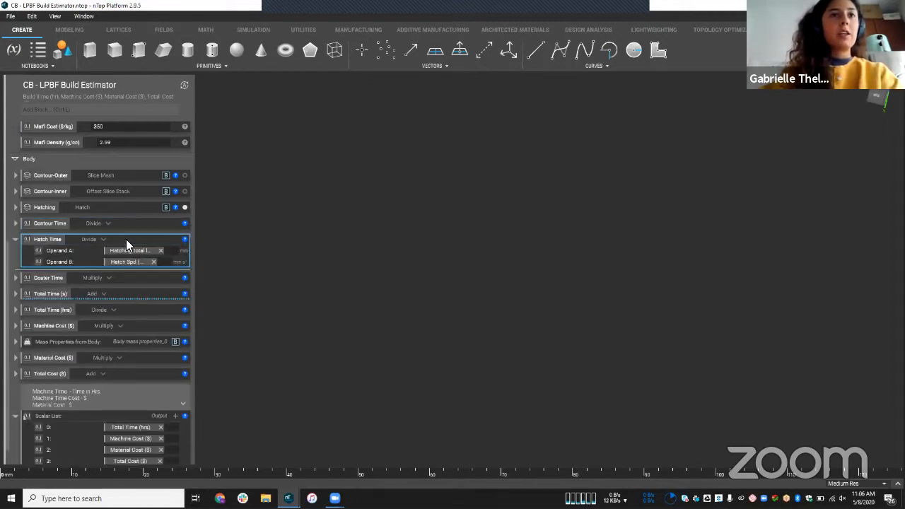
double_click(121, 267)
click(131, 255)
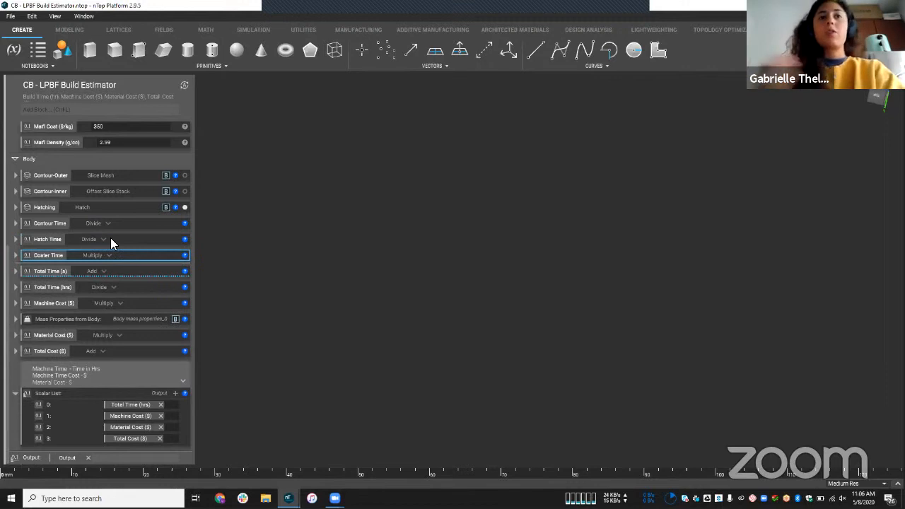
key(Right)
key(Left)
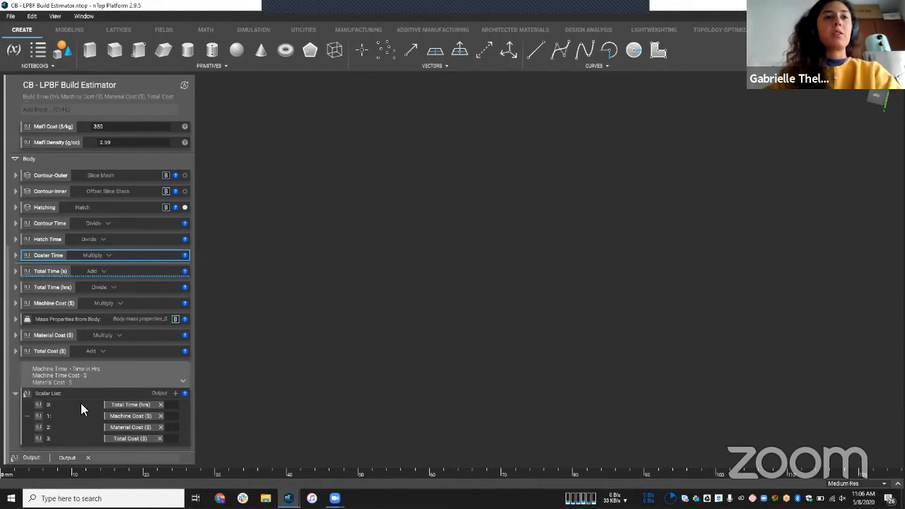
click(182, 382)
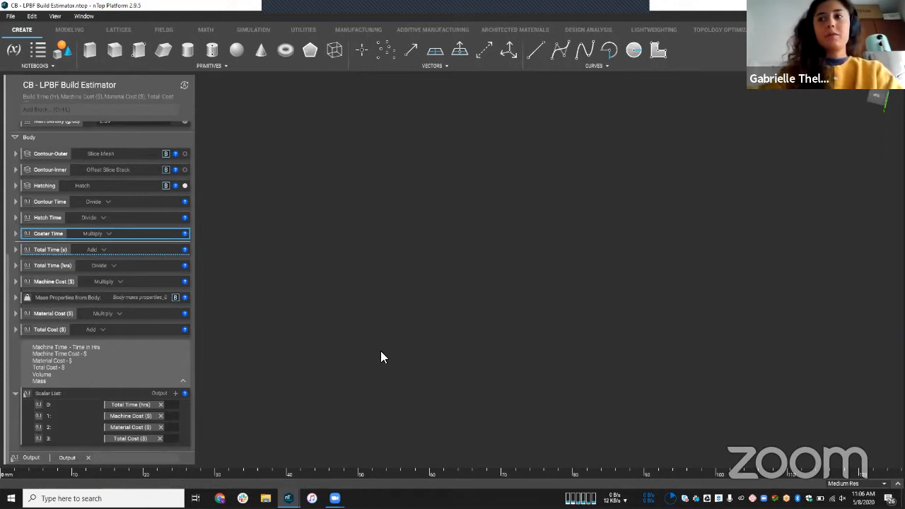
click(427, 344)
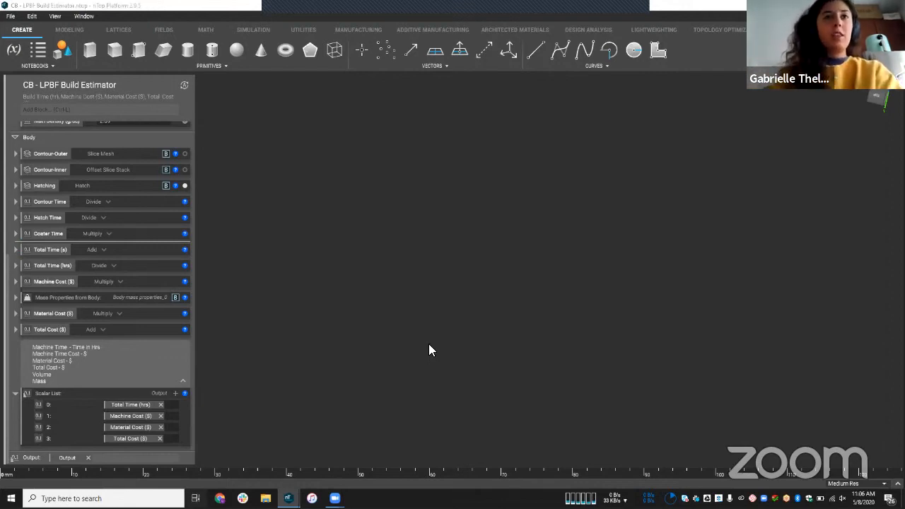
Switch to the Build Estimator with Generic Meshes notebook and examine the heat exchanger model with its build time and cost results.
key(super+Tab)
click(451, 235)
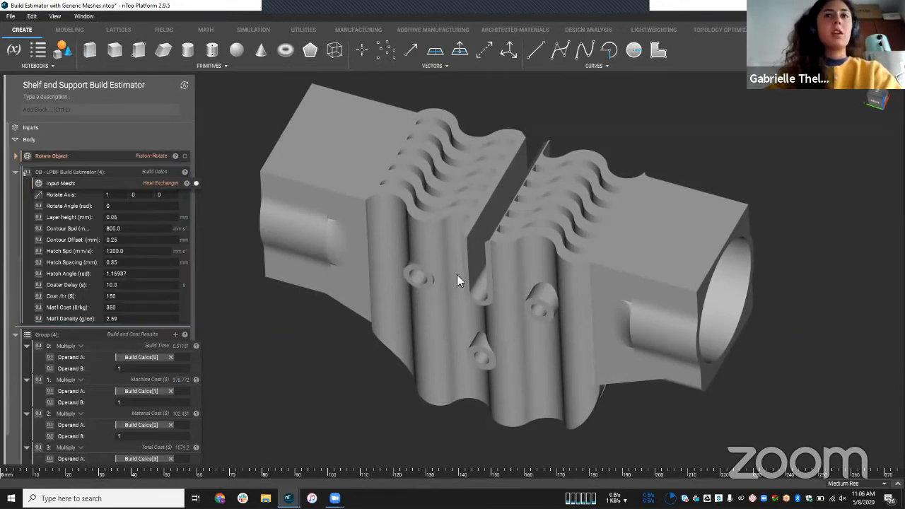
scroll(456, 274, down, 3)
right_drag(479, 245, 485, 267)
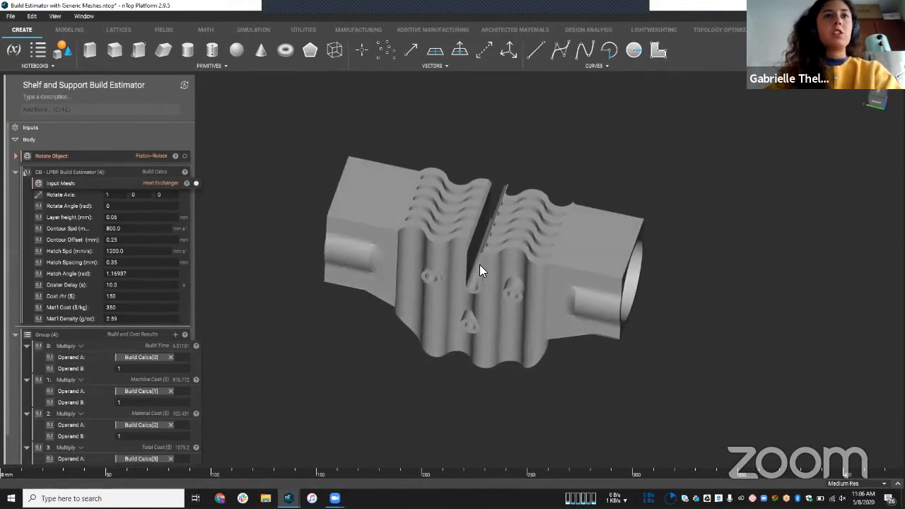
right_drag(480, 264, 477, 256)
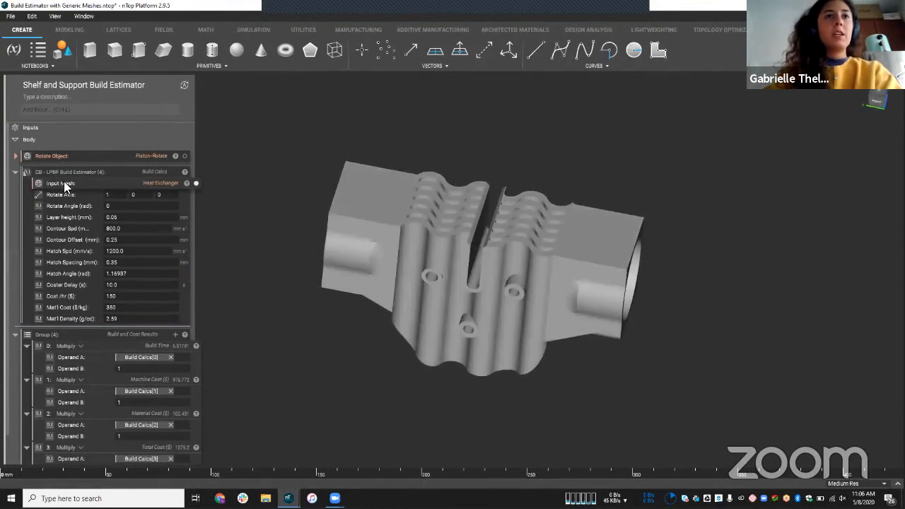
scroll(84, 252, down, 2)
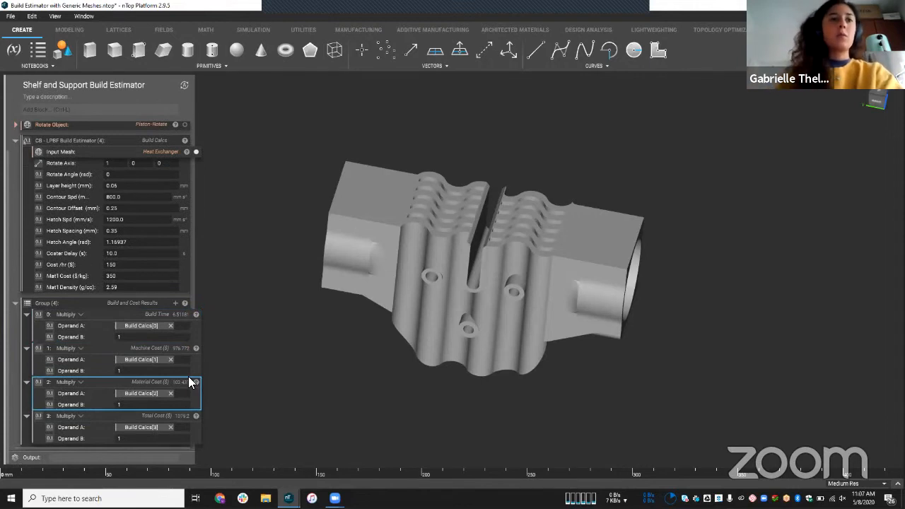
scroll(99, 268, up, 2)
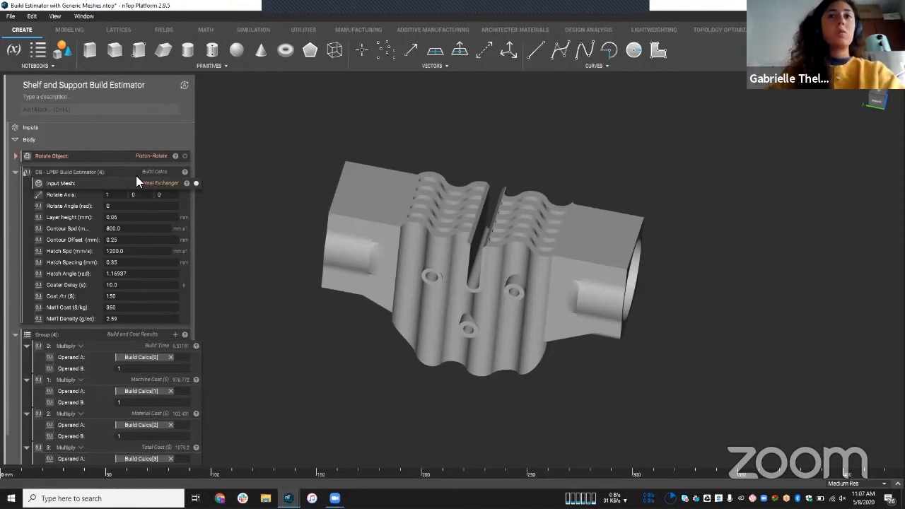
Replace the heat exchanger with the Piston-Rotate object as the LPBF Build Estimator's input mesh and check the recalculated time and cost results.
click(132, 156)
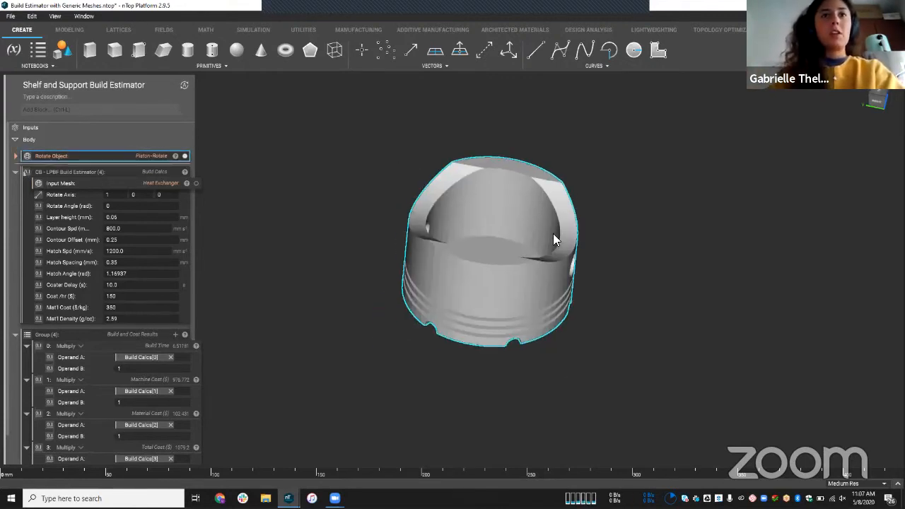
drag(108, 178, 147, 200)
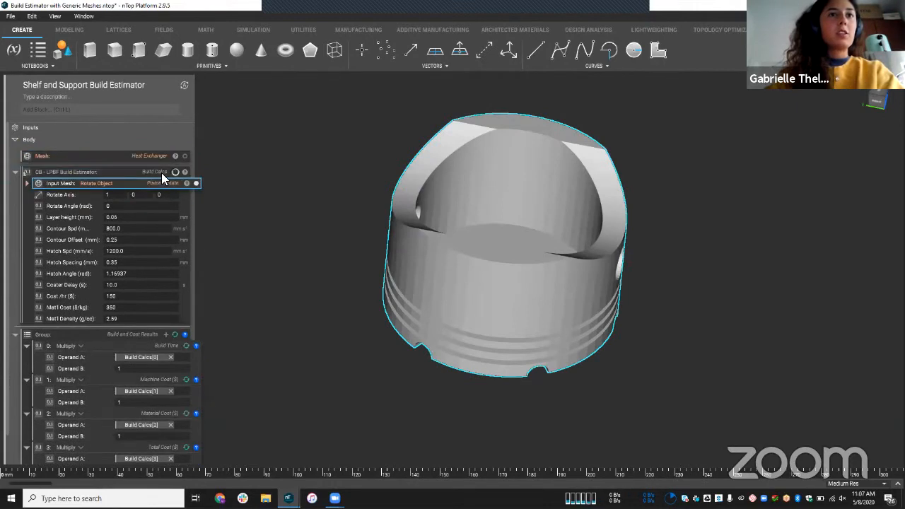
scroll(184, 311, down, 1)
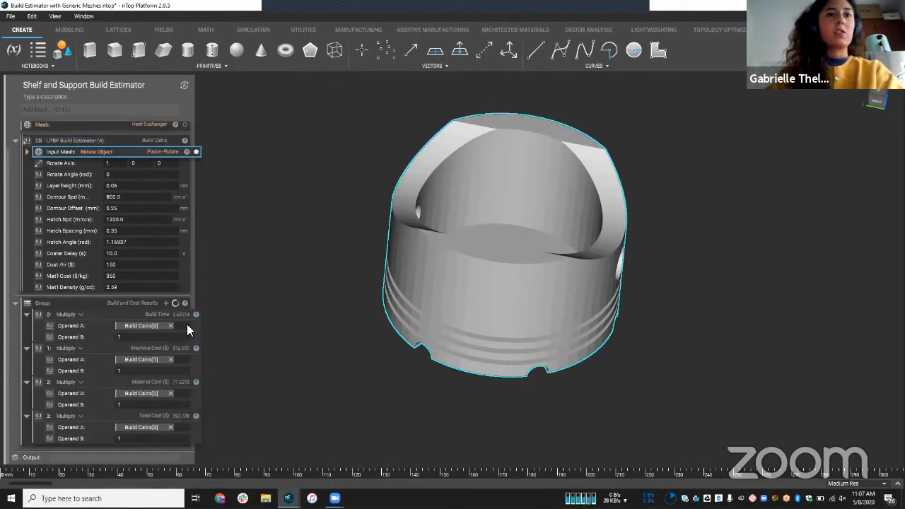
click(170, 314)
click(177, 349)
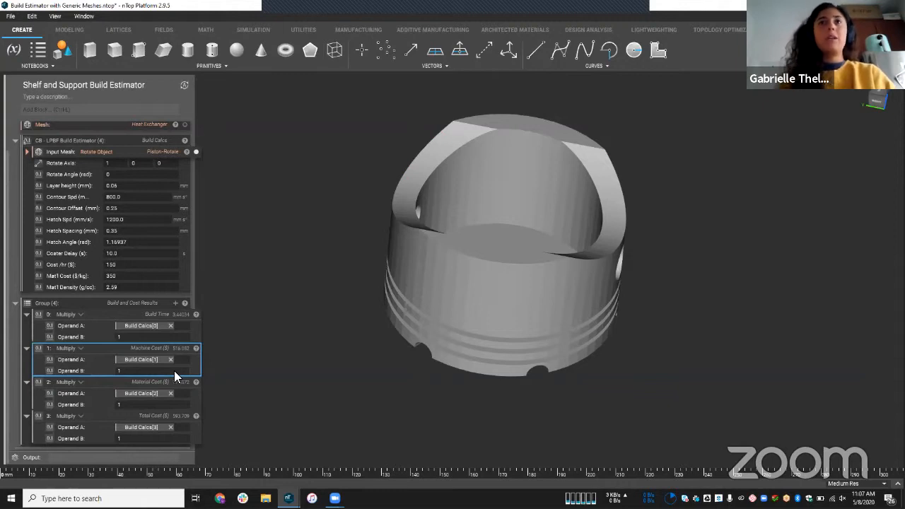
click(495, 30)
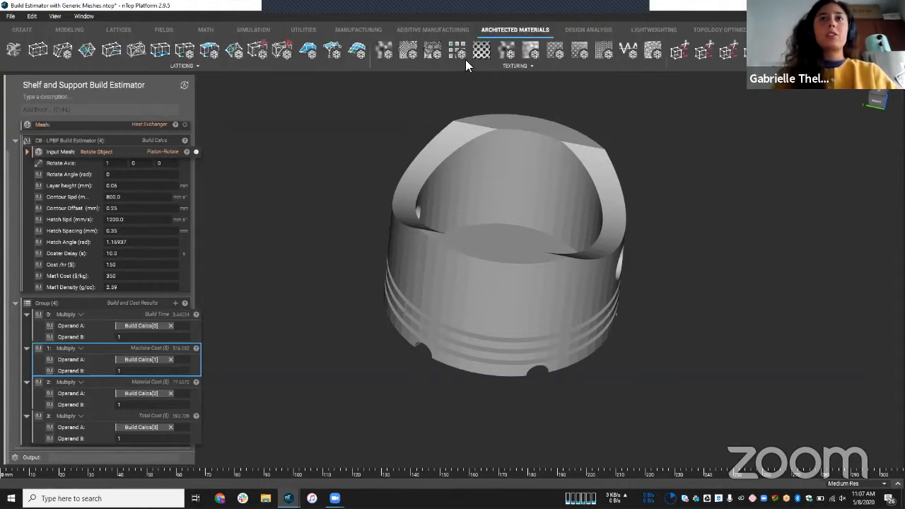
click(517, 66)
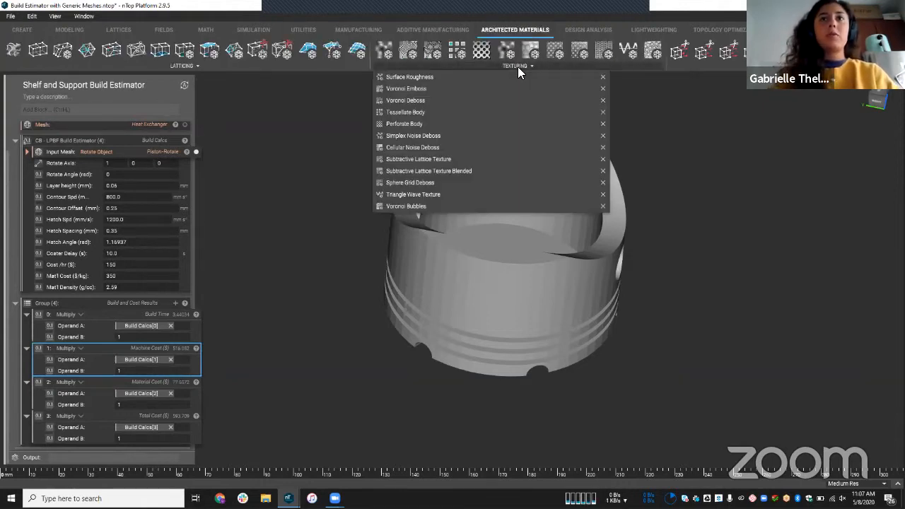
click(517, 65)
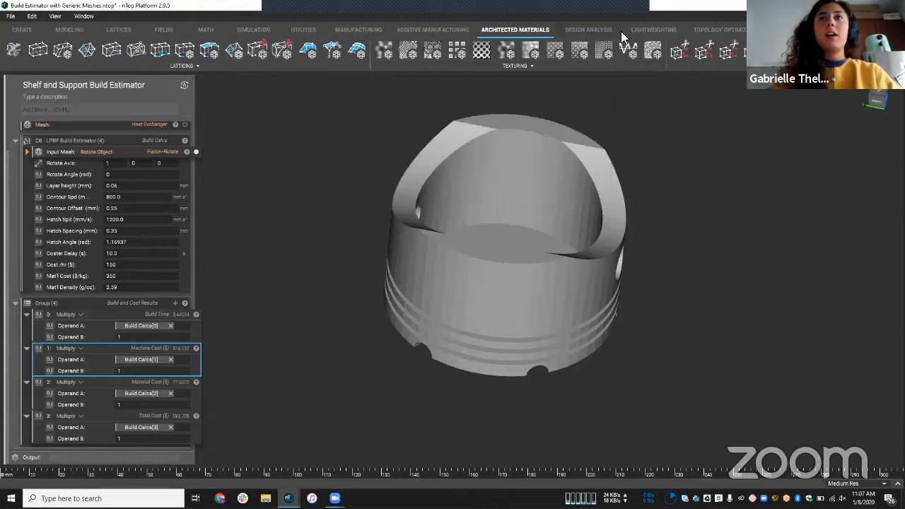
click(641, 31)
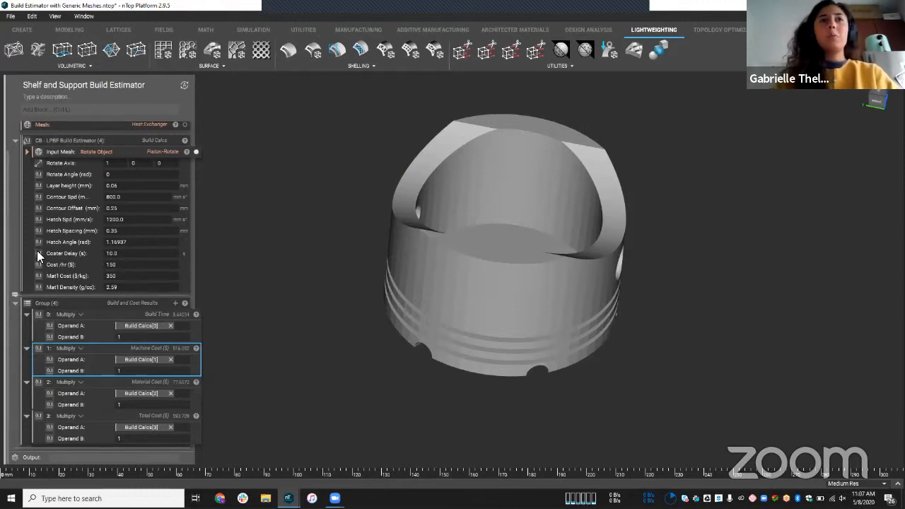
scroll(37, 251, up, 1)
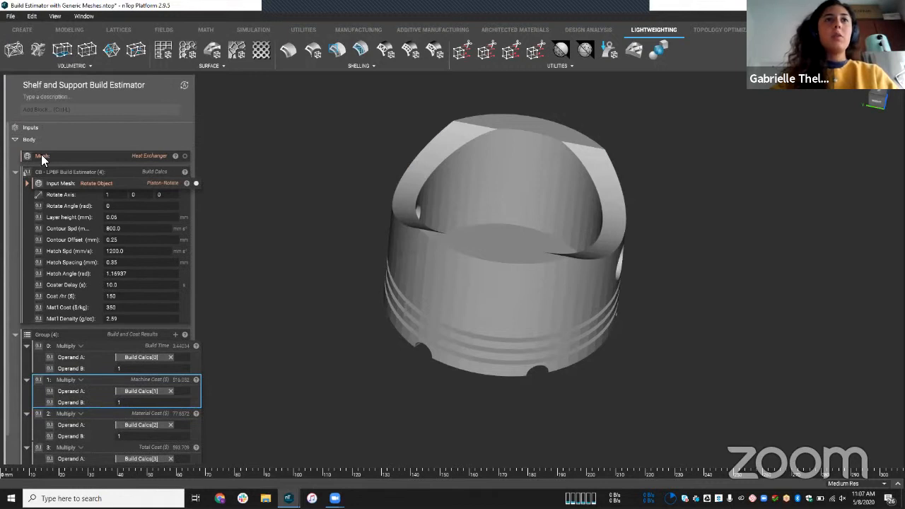
scroll(50, 155, down, 1)
scroll(57, 159, up, 1)
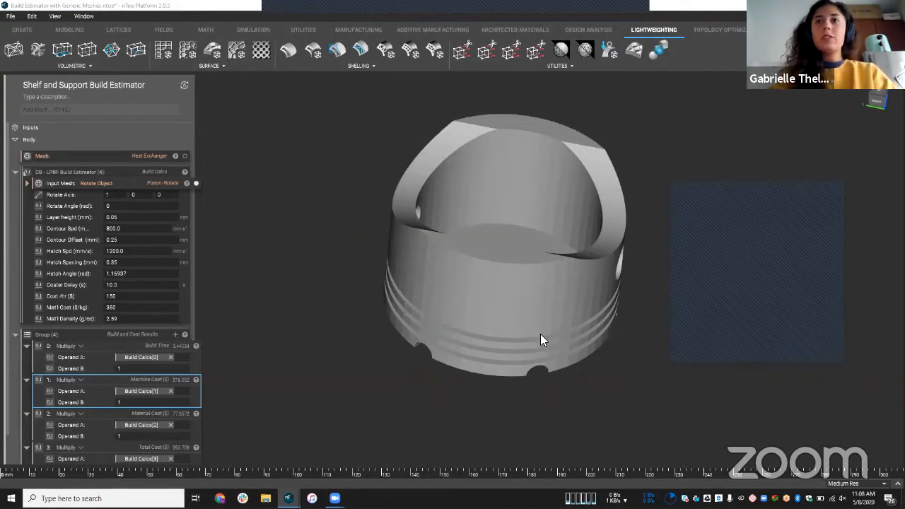
scroll(138, 338, down, 1)
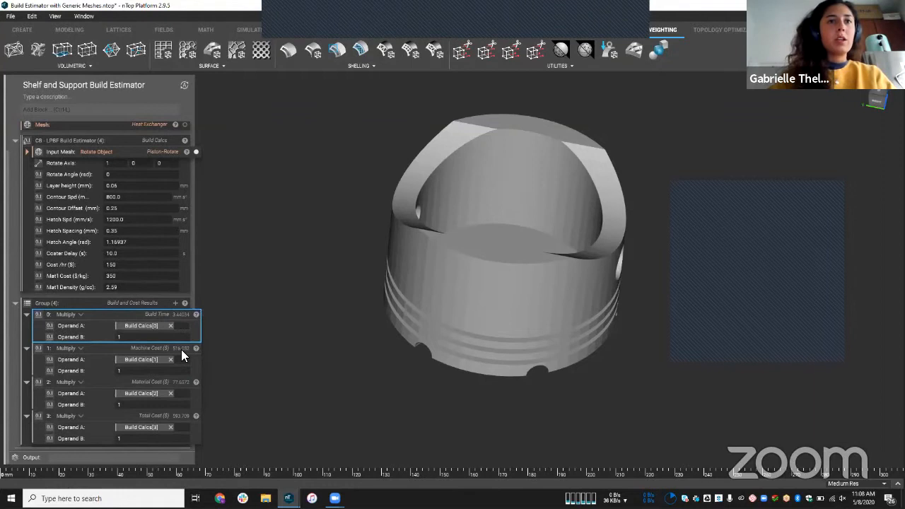
Examine the properties of the Build Time result in the Build and Cost Results group.
click(196, 314)
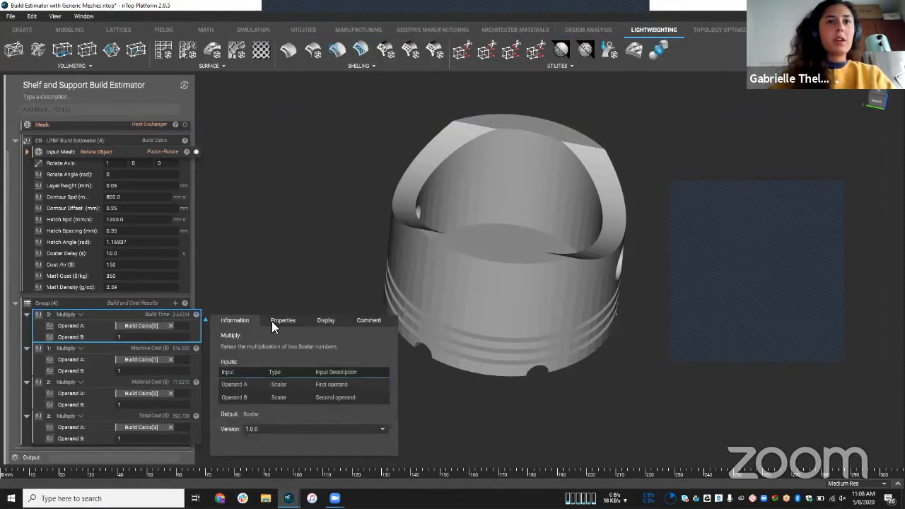
click(273, 322)
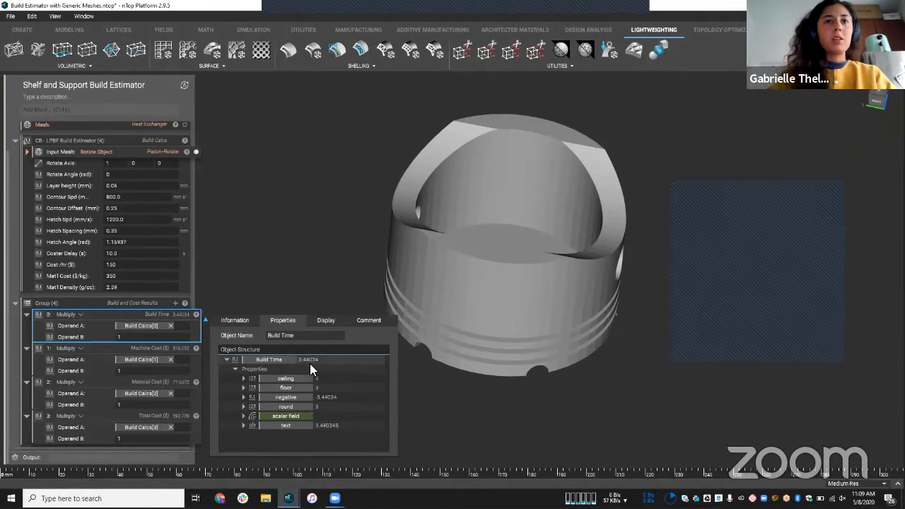
click(321, 268)
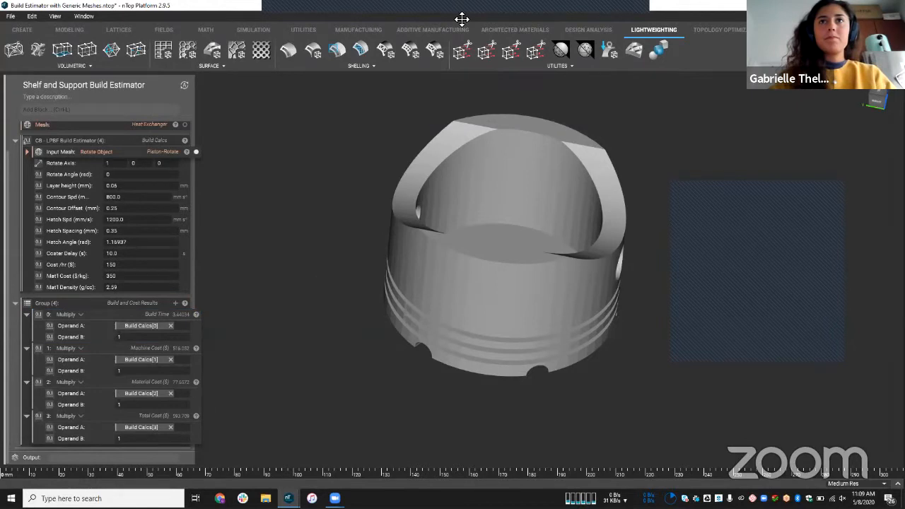
click(462, 19)
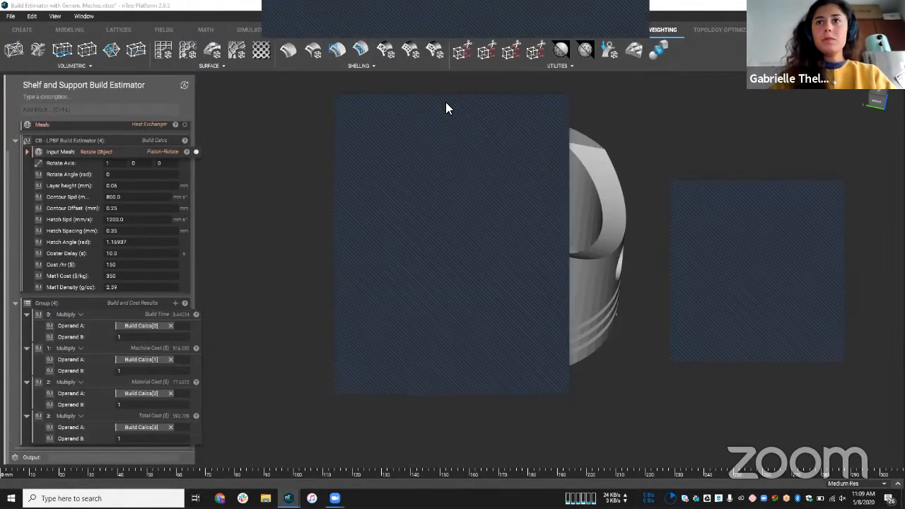
drag(754, 173, 822, 156)
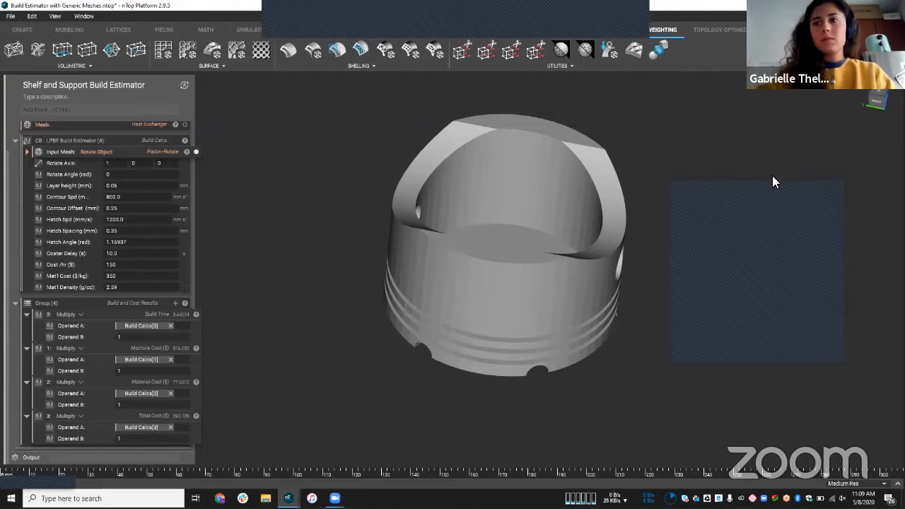
middle_drag(437, 324, 402, 277)
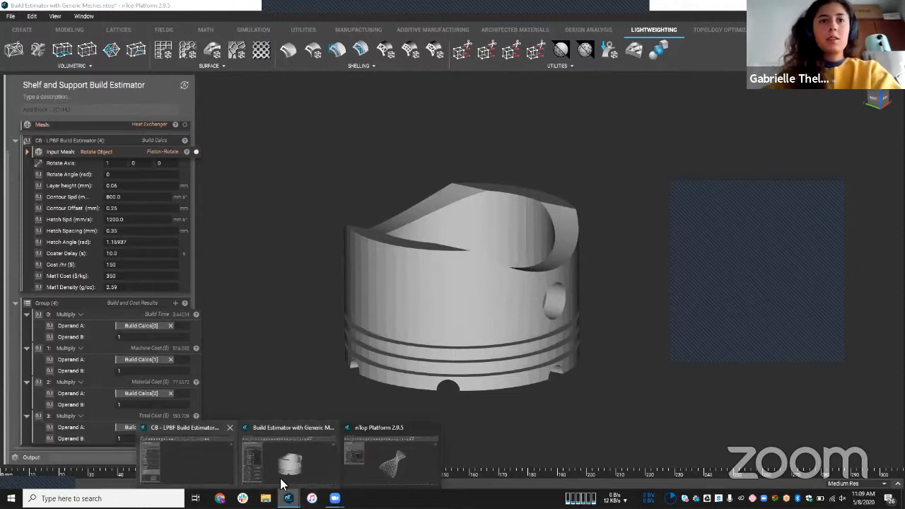
Switch to the New Notebook with the ribbed nozzle and highlight its Structural Ribbing block in the model.
click(185, 451)
mouse_move(288, 499)
click(376, 460)
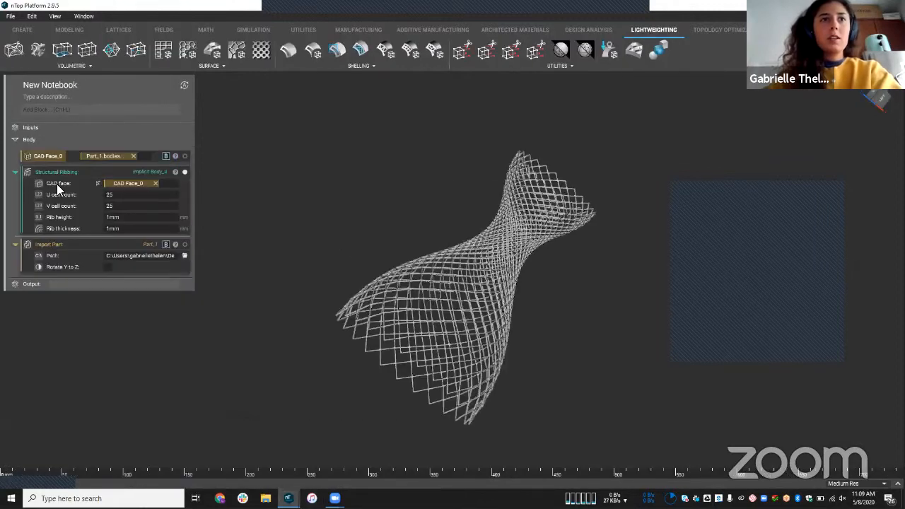
click(60, 185)
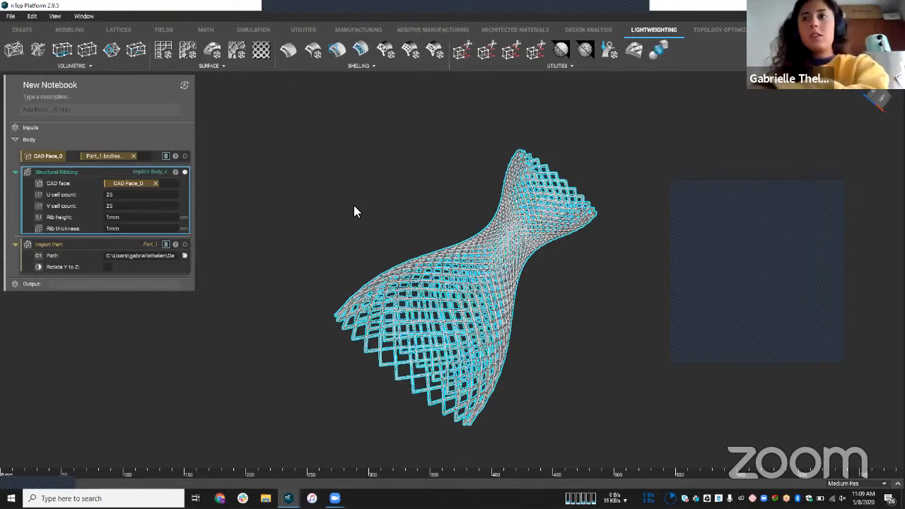
click(360, 218)
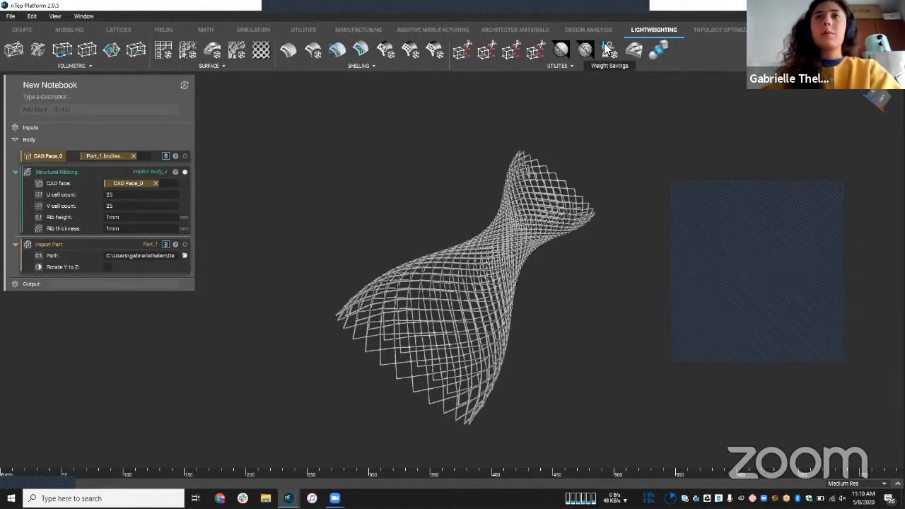
Review the list of texturing blocks in the Architected Materials toolkit.
click(516, 29)
click(521, 66)
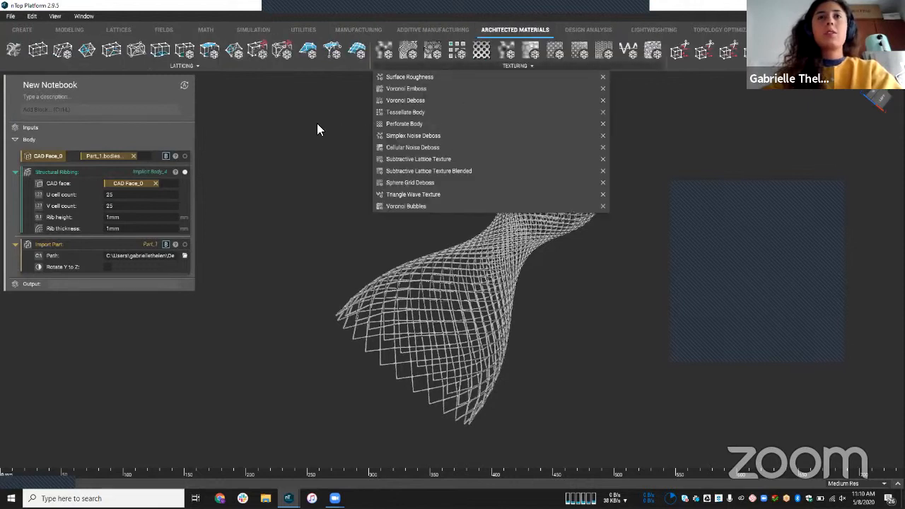
click(527, 67)
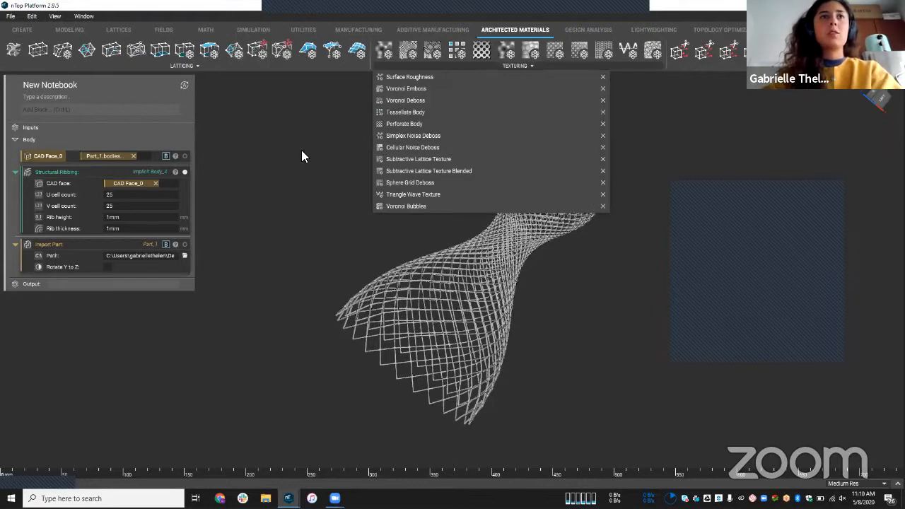
click(302, 151)
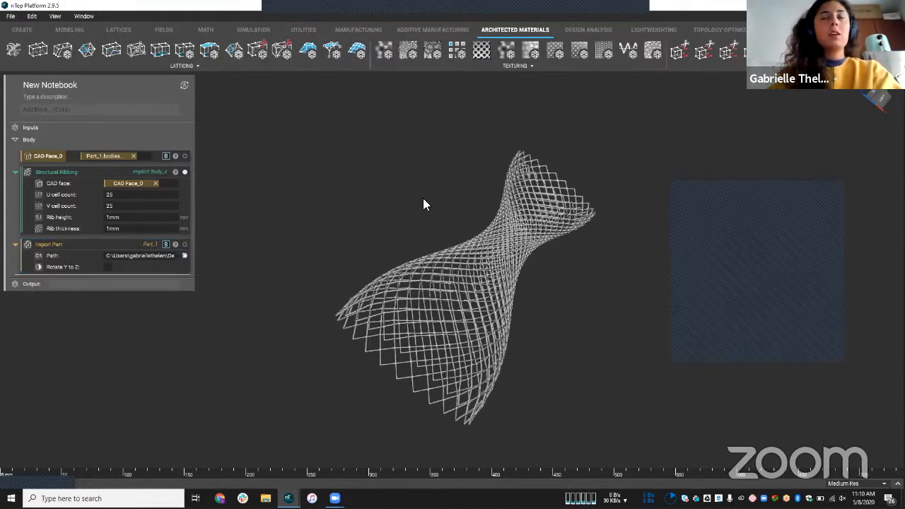
Add a Concatenate Text block to the notebook body below the Import Part block.
key(ctrl+l)
text(con)
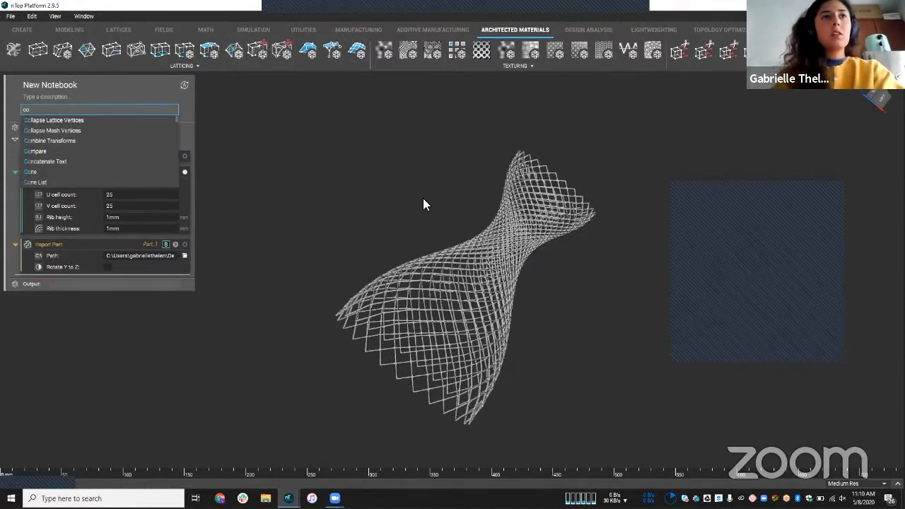
key(Down)
key(Return)
click(263, 302)
click(88, 284)
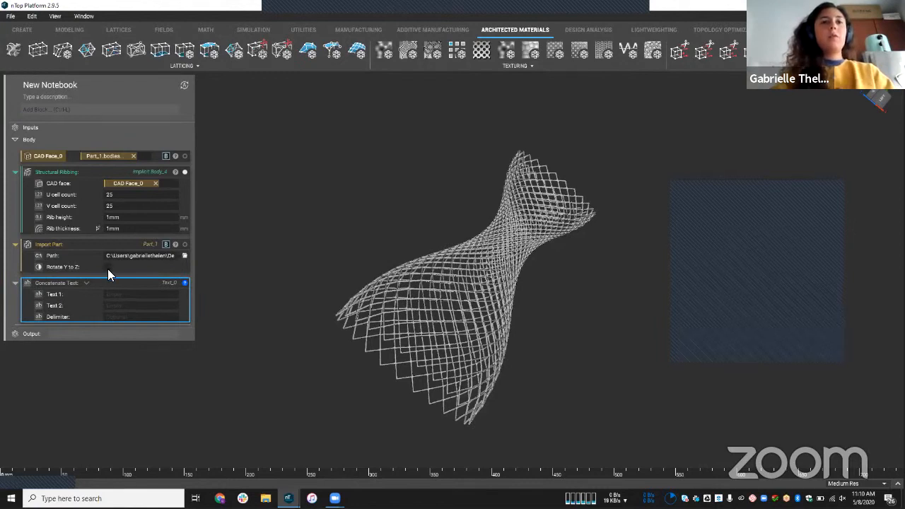
Switch to the Build Estimator with Generic Meshes notebook and examine the properties of the Build and Cost Results group and Build Time.
mouse_move(288, 499)
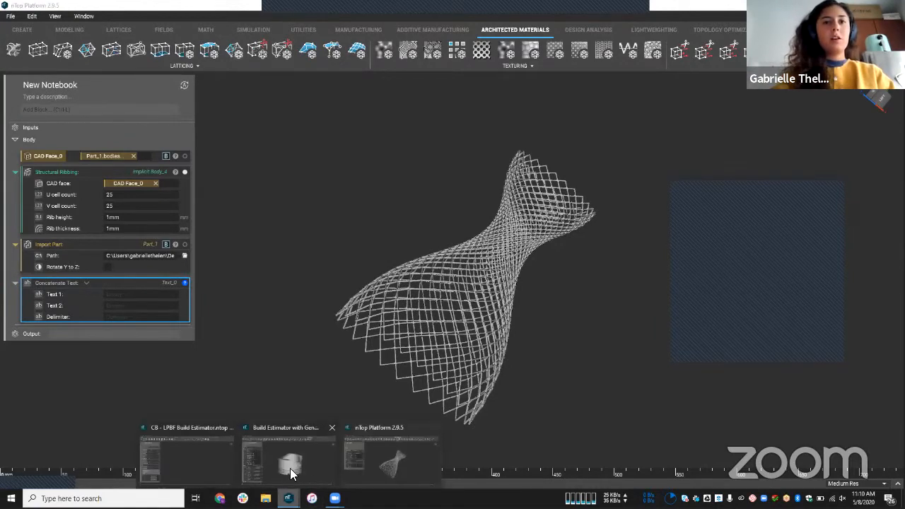
click(289, 463)
click(184, 303)
click(261, 302)
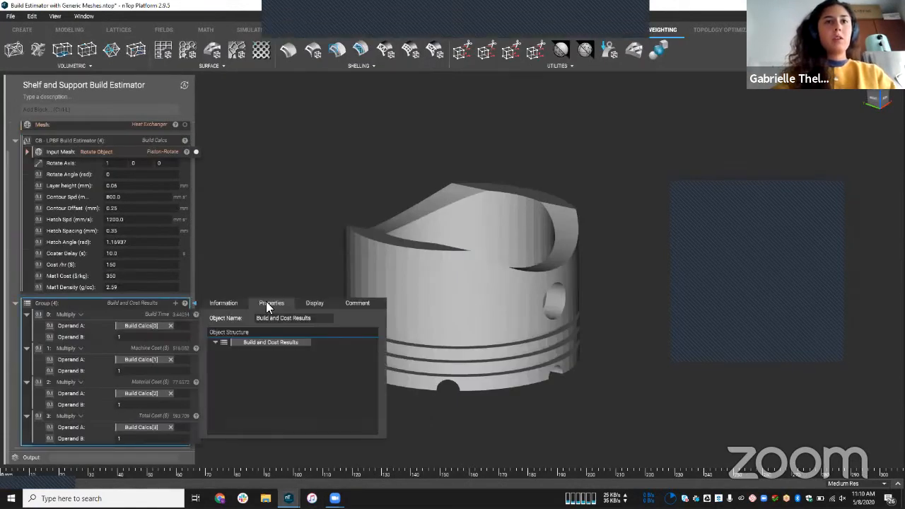
click(149, 318)
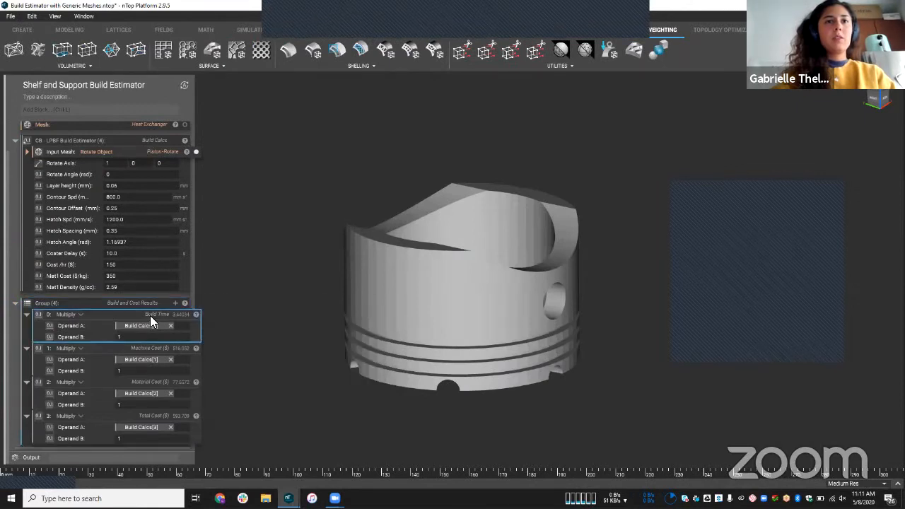
click(196, 315)
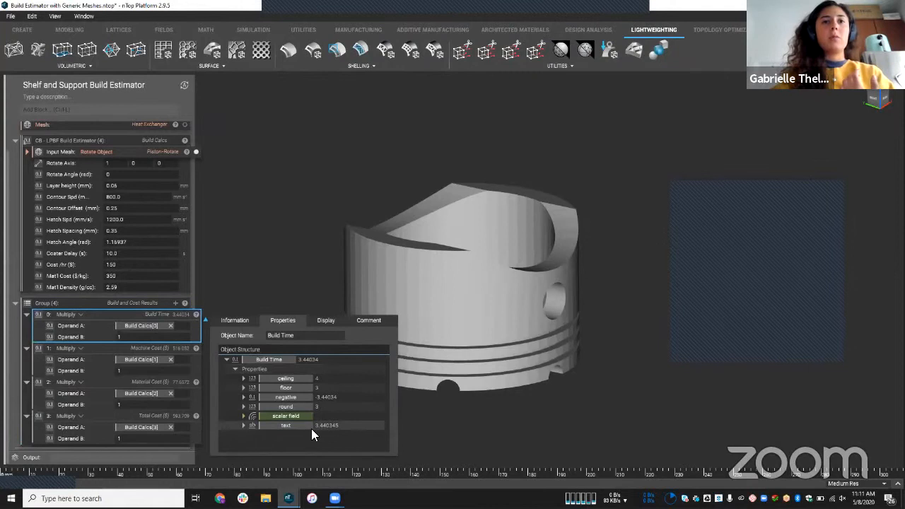
click(263, 210)
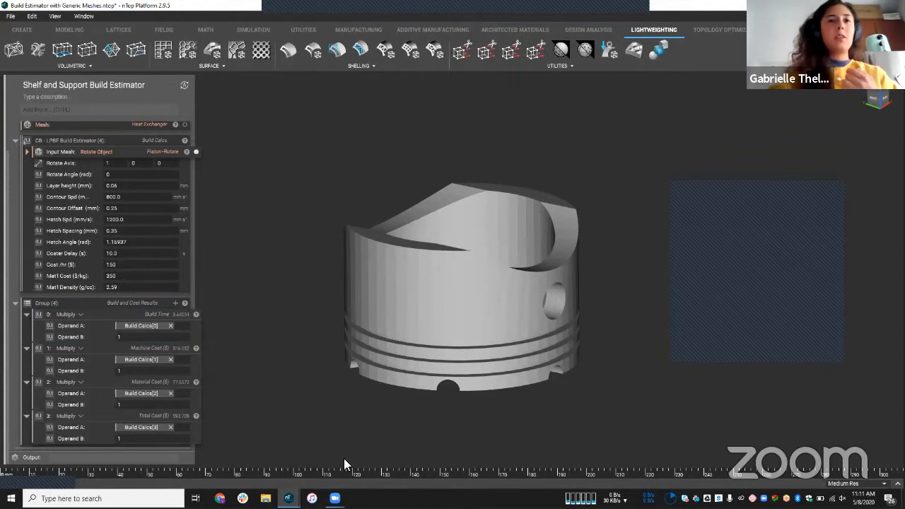
Check the output Scalar List in the CB - LPBF Build Estimator notebook, and return to the Build Estimator with Generic Meshes notebook.
mouse_move(287, 498)
click(193, 458)
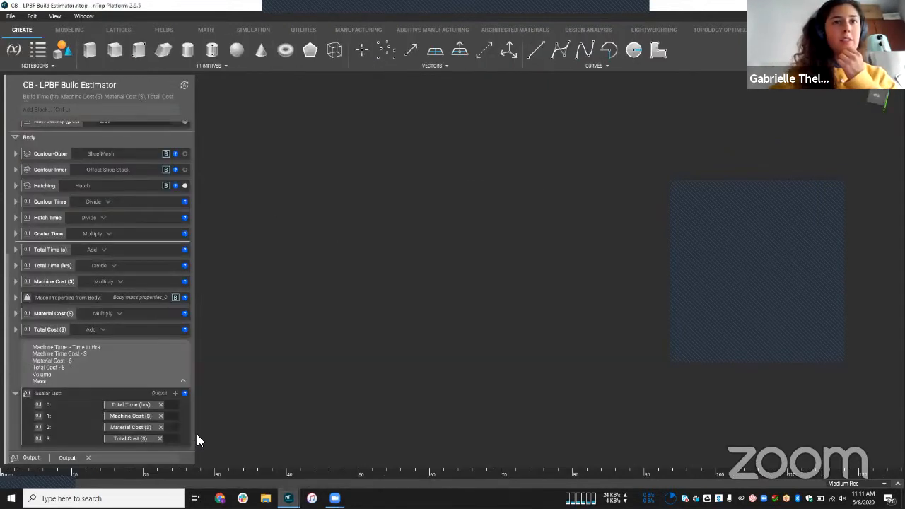
mouse_move(287, 498)
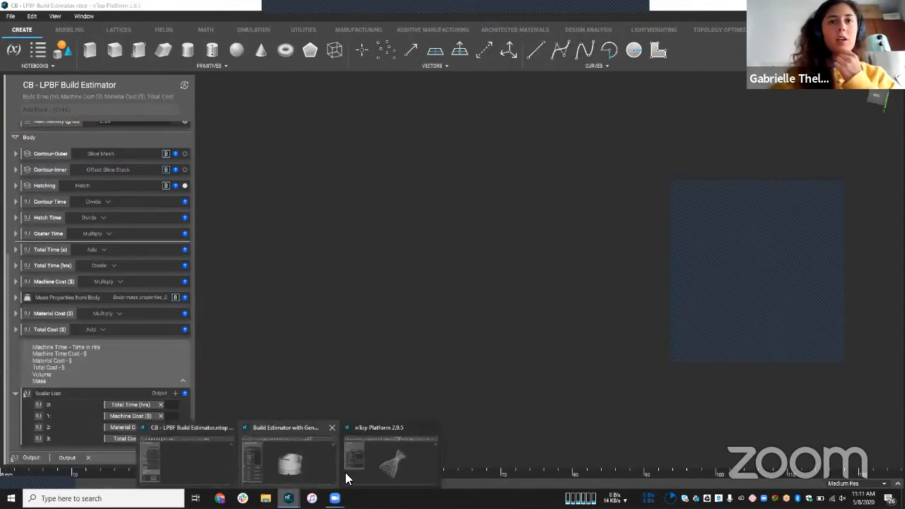
click(295, 467)
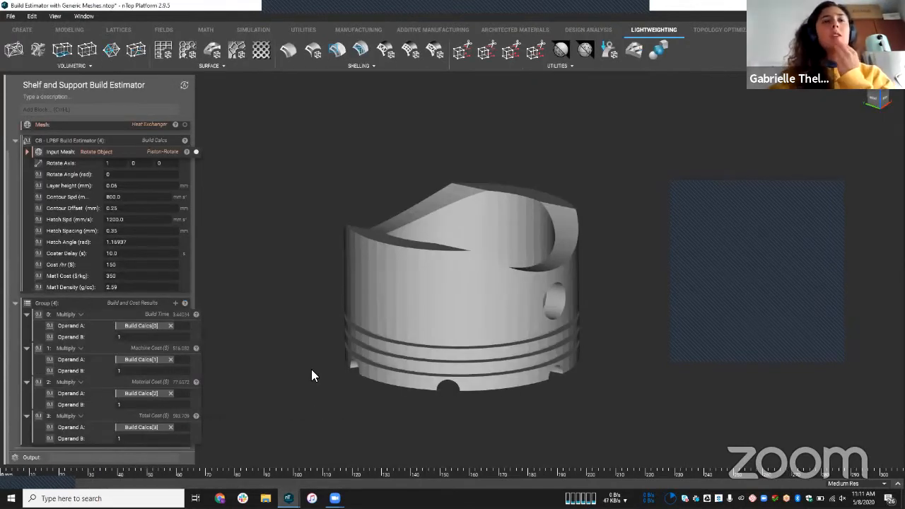
Search the available blocks for Export Point Map and clear the search without adding a block.
key(ctrl+l)
text(exp)
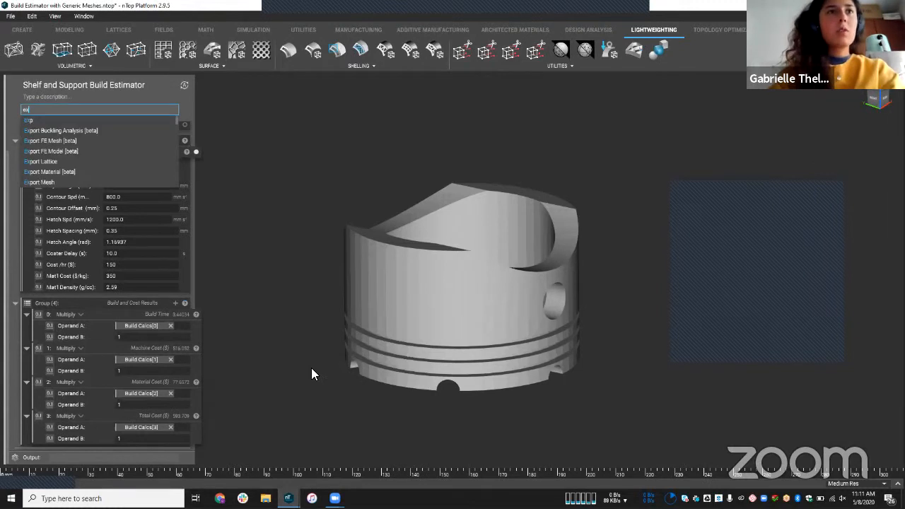
text(ort)
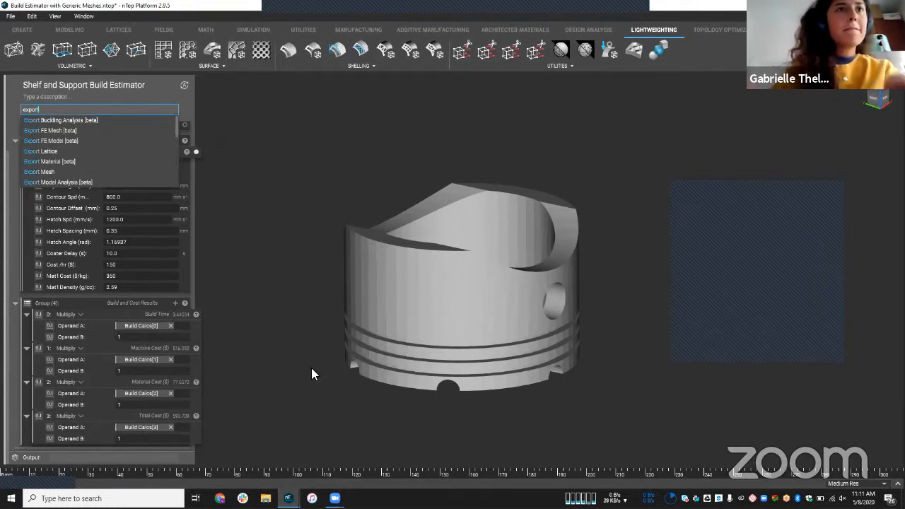
text( po)
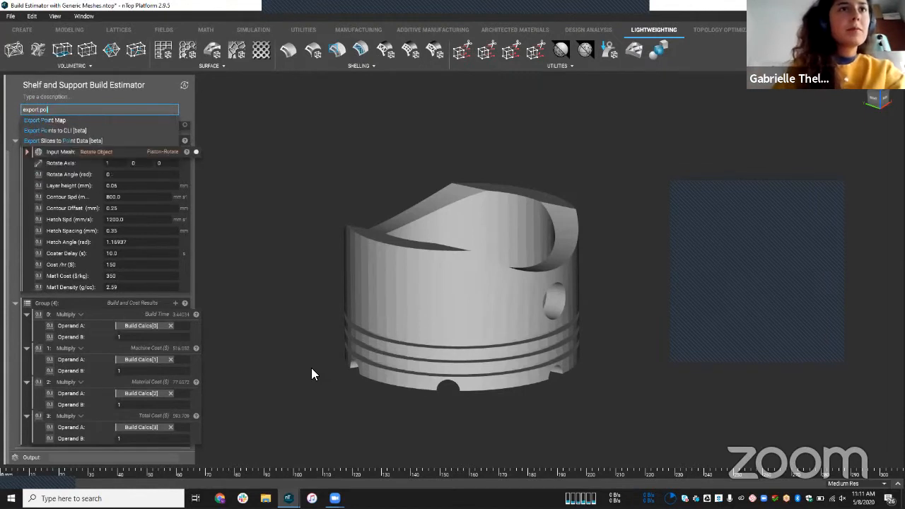
text(i)
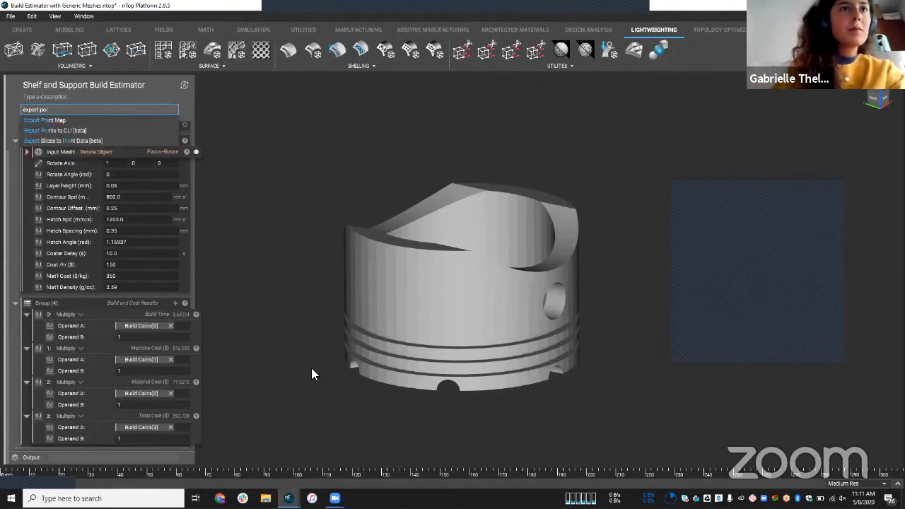
text(nt Ma)
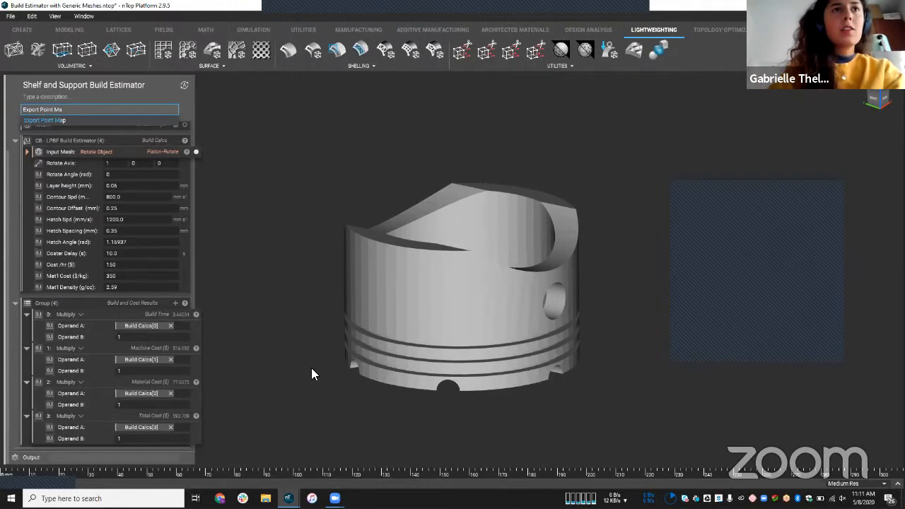
key(BackSpace)
key(BackSpace)
key(BackSpace)
key(BackSpace)
key(BackSpace)
key(BackSpace)
key(BackSpace)
key(BackSpace)
key(BackSpace)
key(BackSpace)
key(BackSpace)
key(BackSpace)
key(BackSpace)
key(BackSpace)
key(BackSpace)
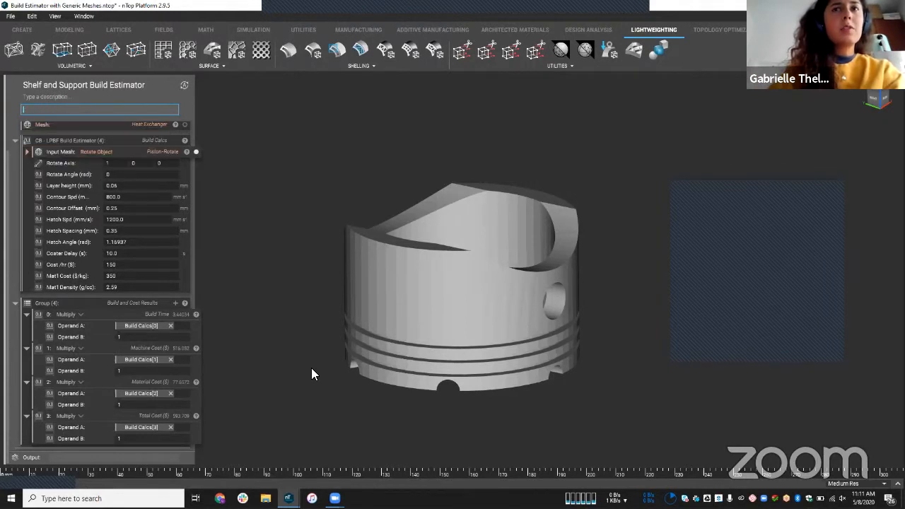
click(447, 355)
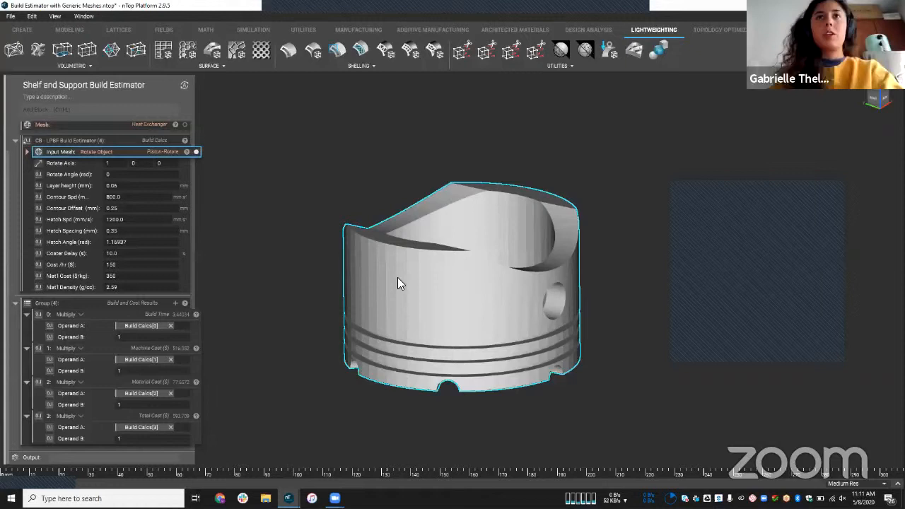
click(362, 178)
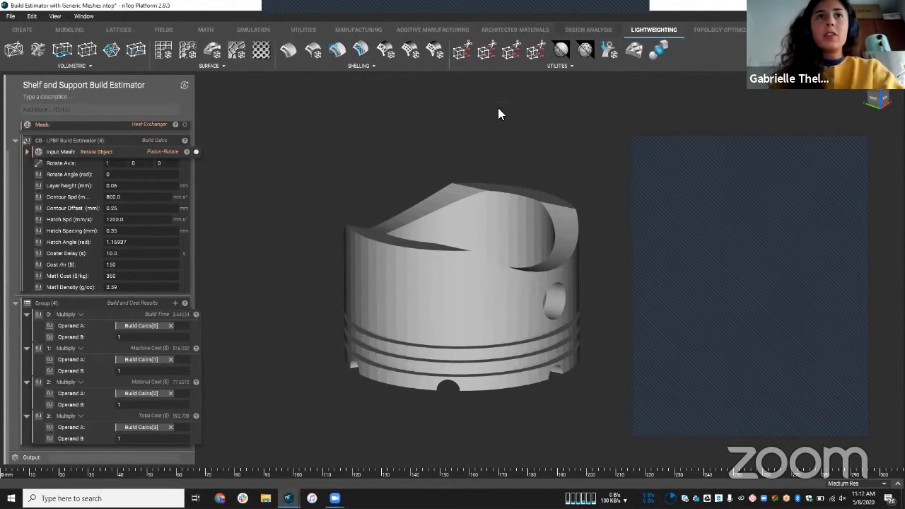
Switch back to the New Notebook with the ribbed nozzle and look through the available texturing blocks.
click(289, 498)
click(416, 466)
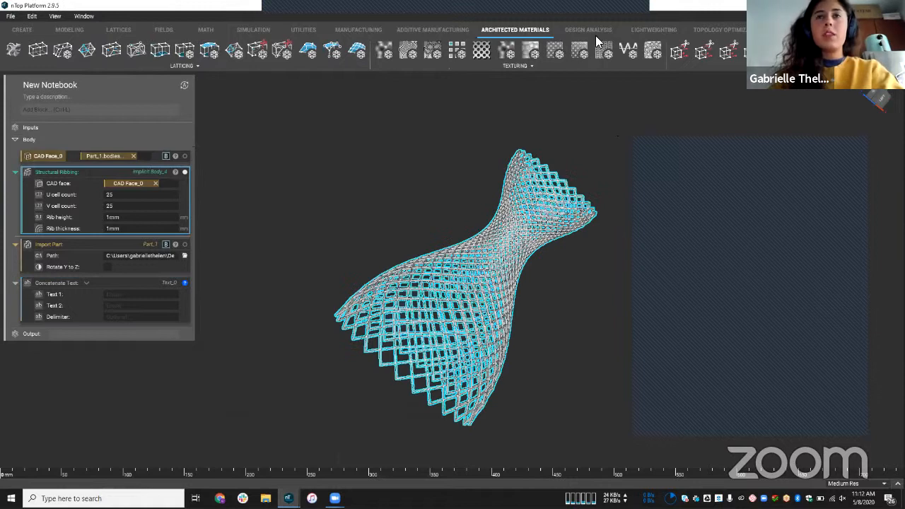
click(470, 65)
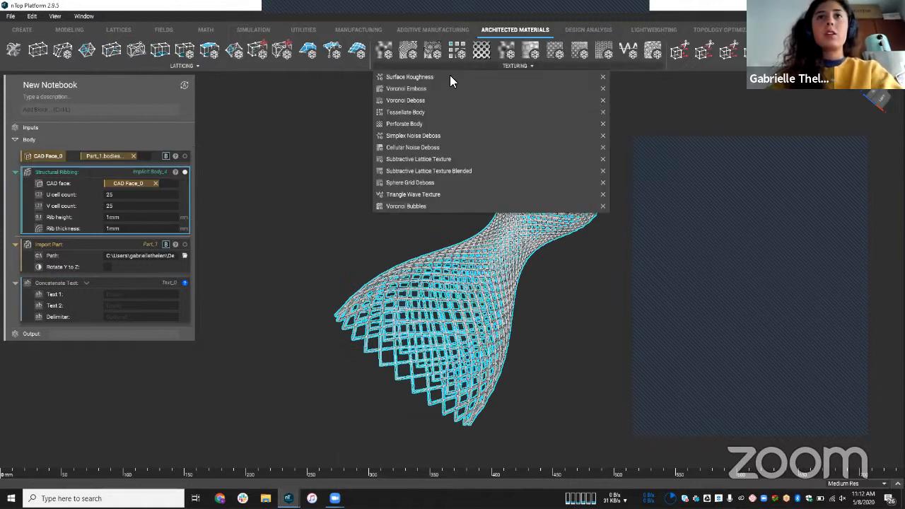
click(583, 15)
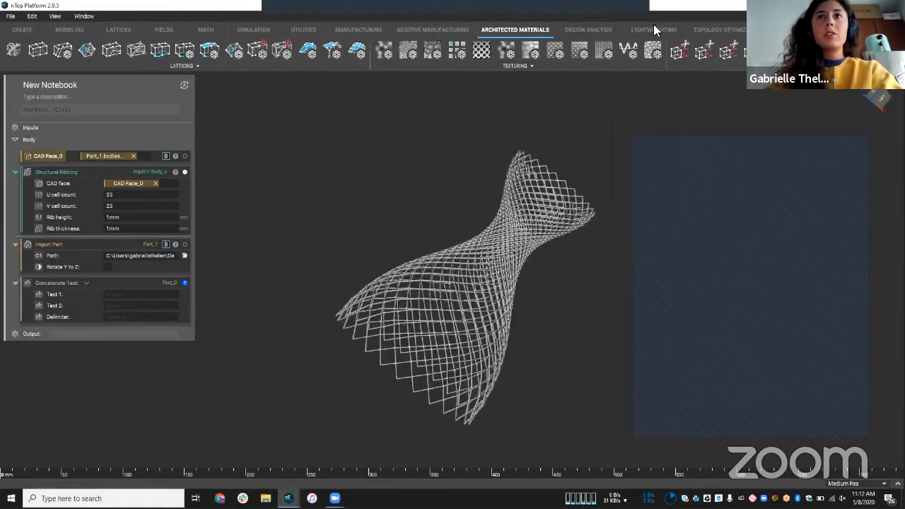
Review the surface blocks of the Lightweighting toolkit and highlight the nozzle's Structural Ribbing block.
scroll(220, 64, down, 2)
click(220, 65)
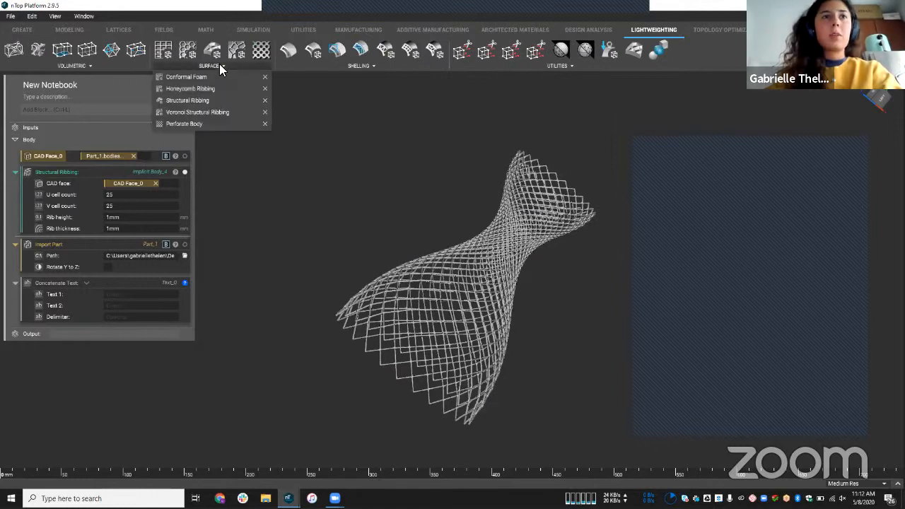
click(66, 210)
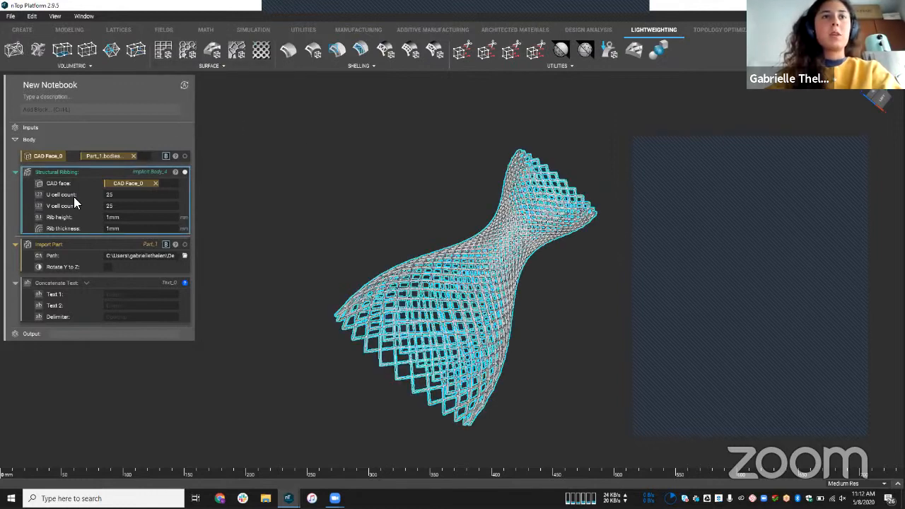
Review the graph blocks of the Lattices toolkit for the conformal lattice options.
click(416, 274)
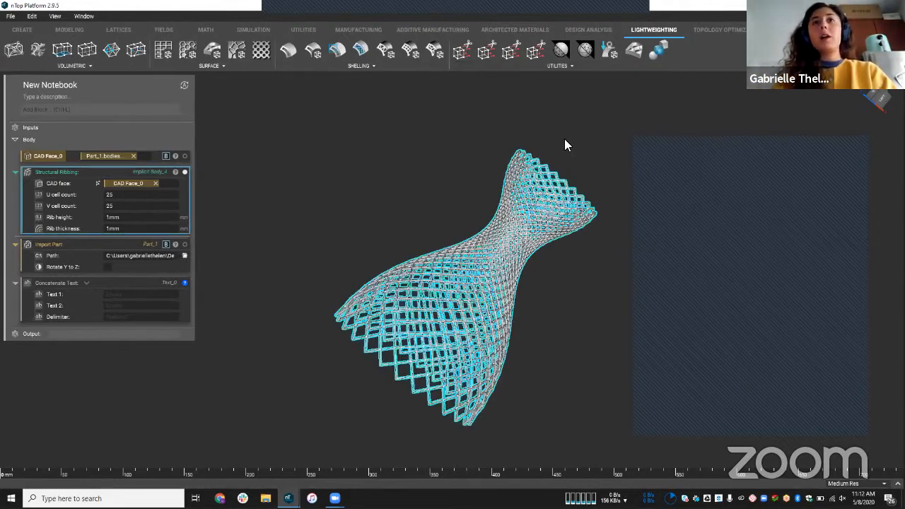
click(116, 29)
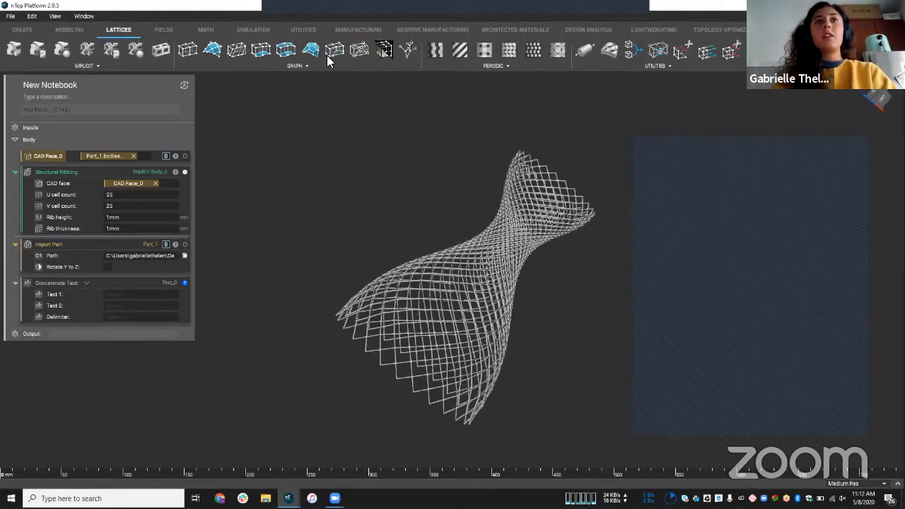
click(294, 66)
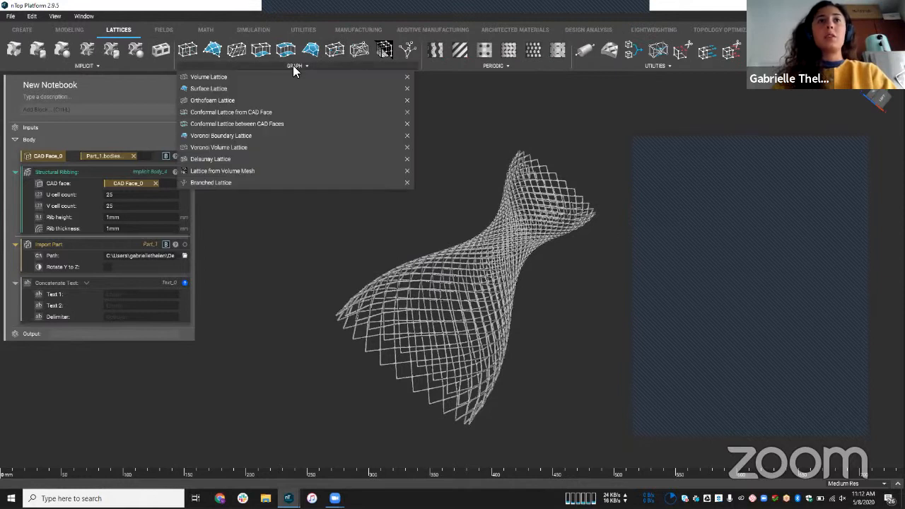
click(60, 183)
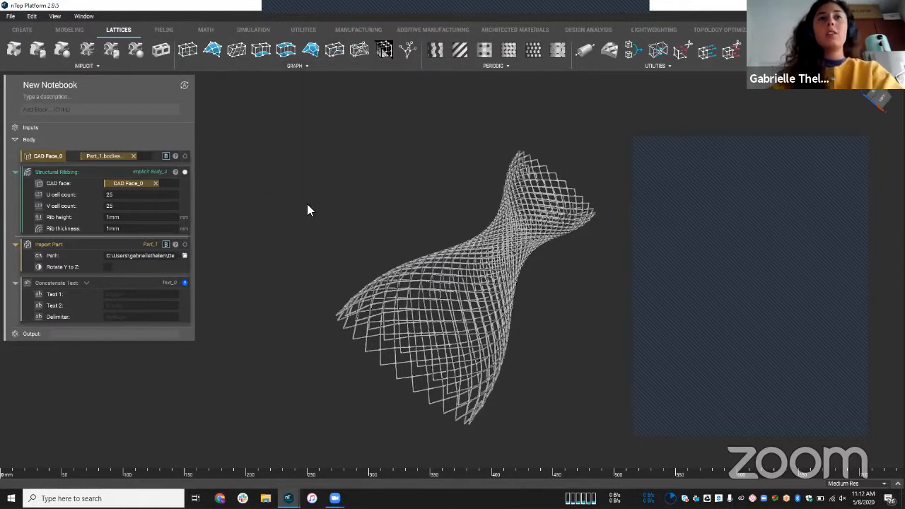
Add a Conformal Lattice from CAD Face block to the notebook below Structural Ribbing.
key(ctrl+l)
text(c)
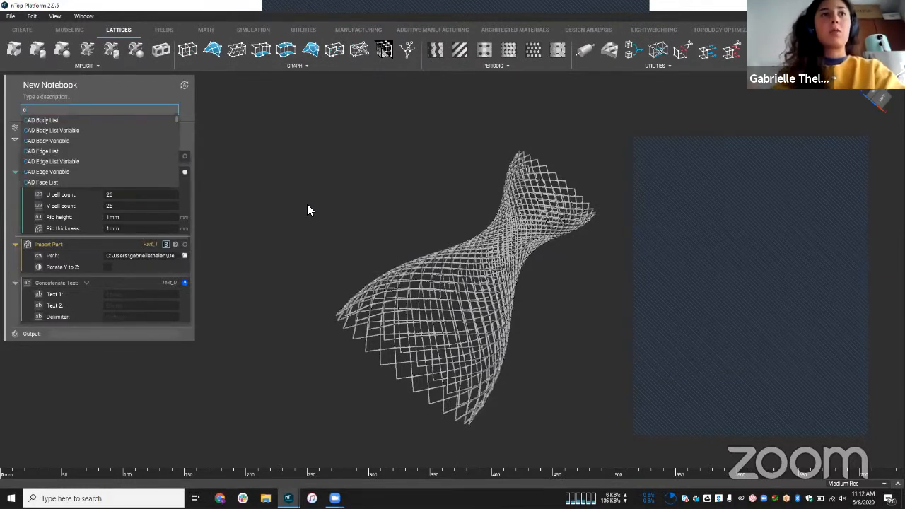
text(onf)
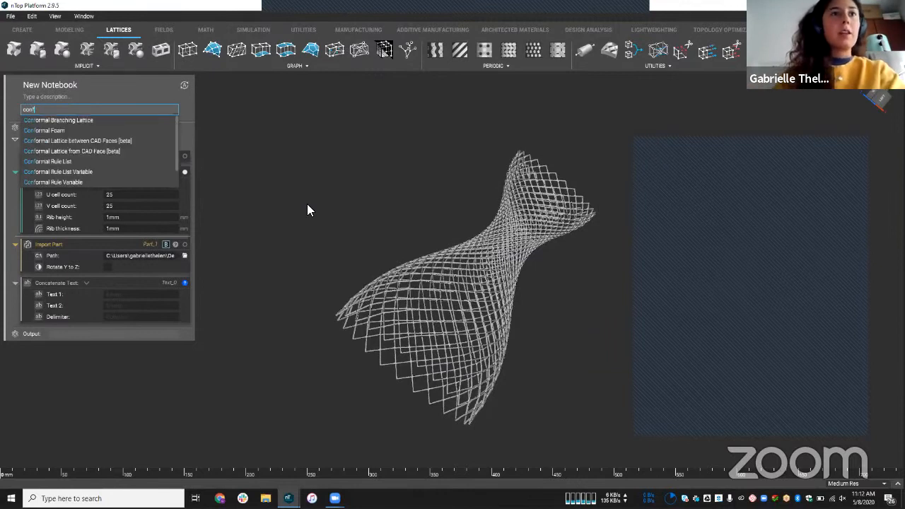
key(Down)
key(Down)
key(Down)
key(Down)
key(Return)
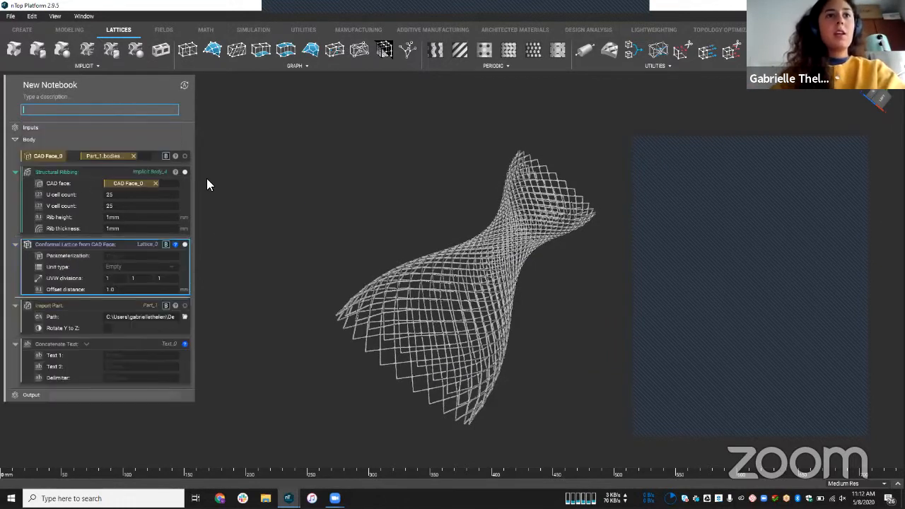
click(67, 255)
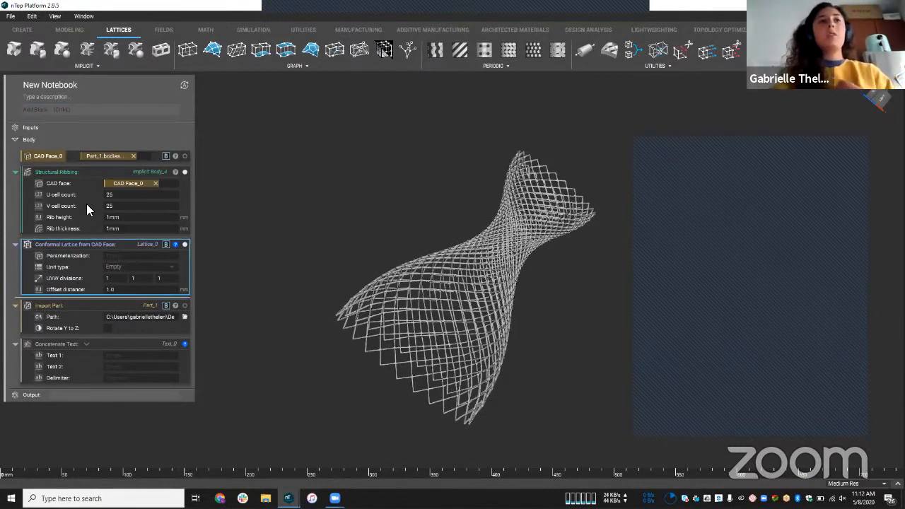
click(287, 241)
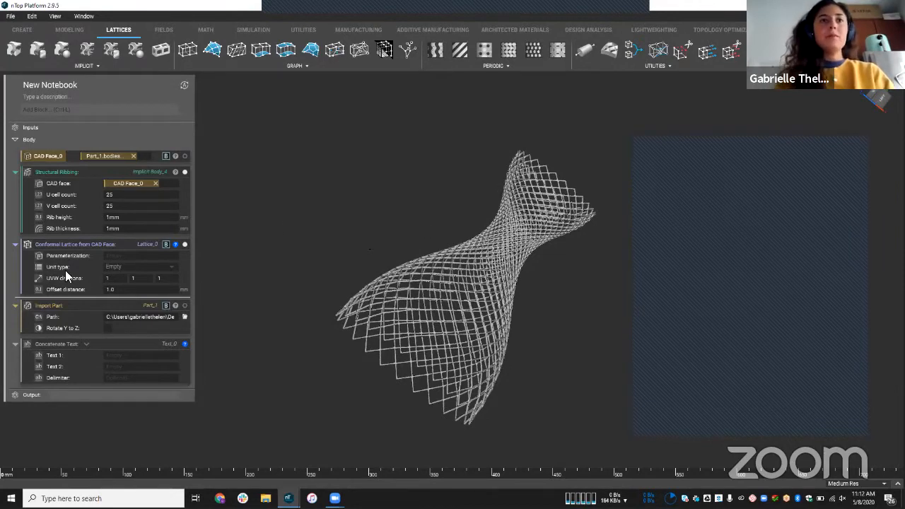
Inspect the ribbed nozzle from several angles and delete the Conformal Lattice from CAD Face block.
right_drag(421, 263, 398, 317)
scroll(363, 339, up, 2)
right_drag(442, 168, 550, 49)
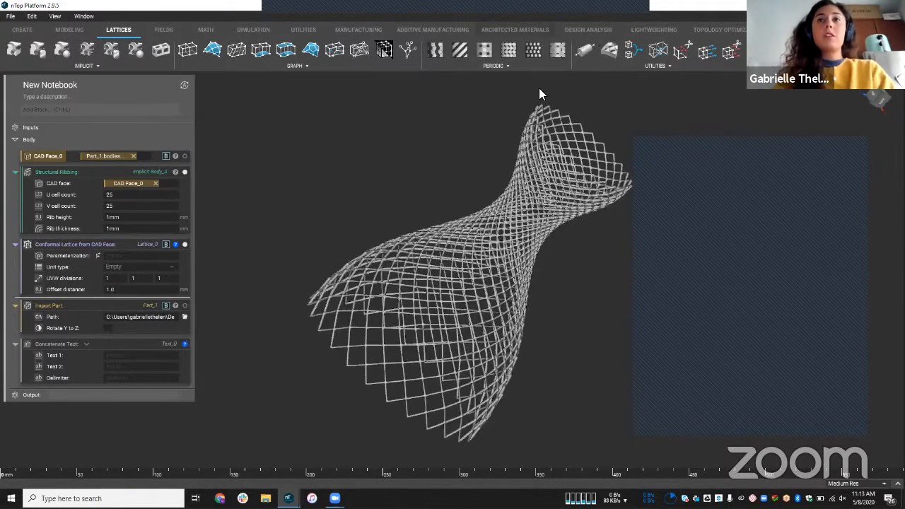
right_drag(428, 241, 411, 188)
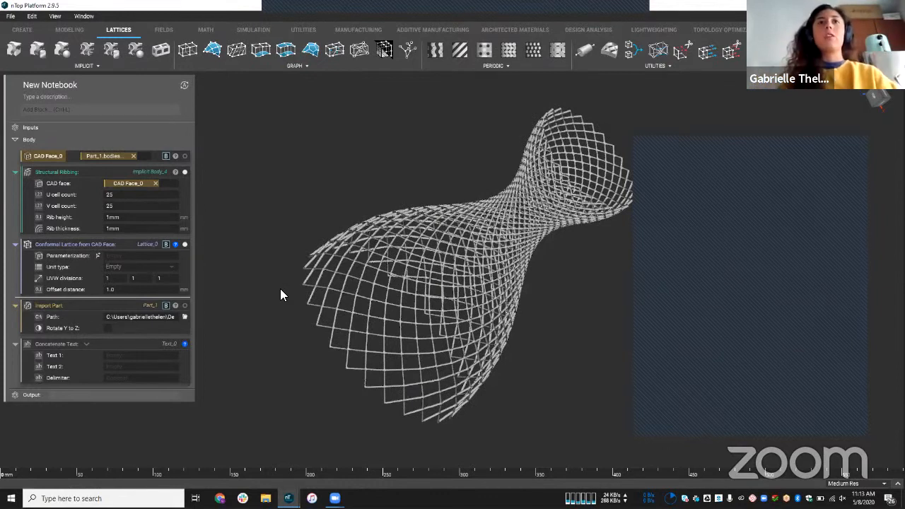
click(90, 250)
key(Delete)
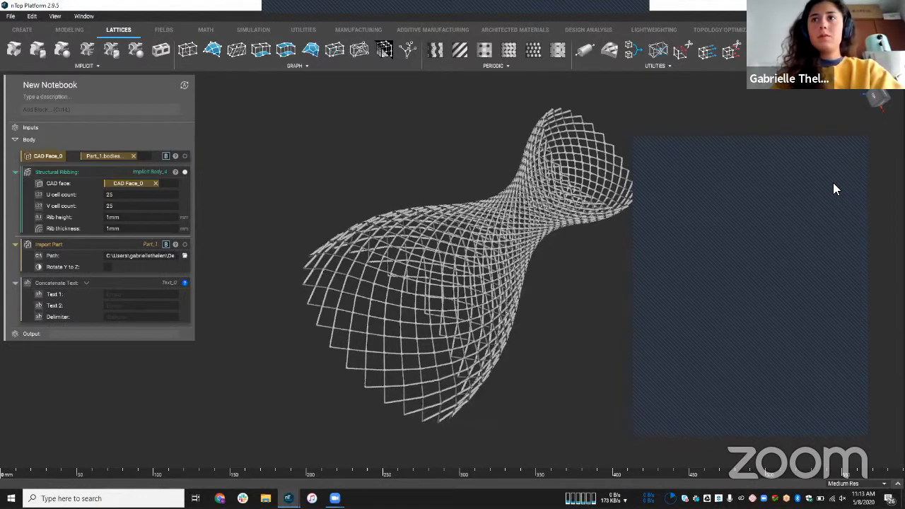
mouse_move(482, 7)
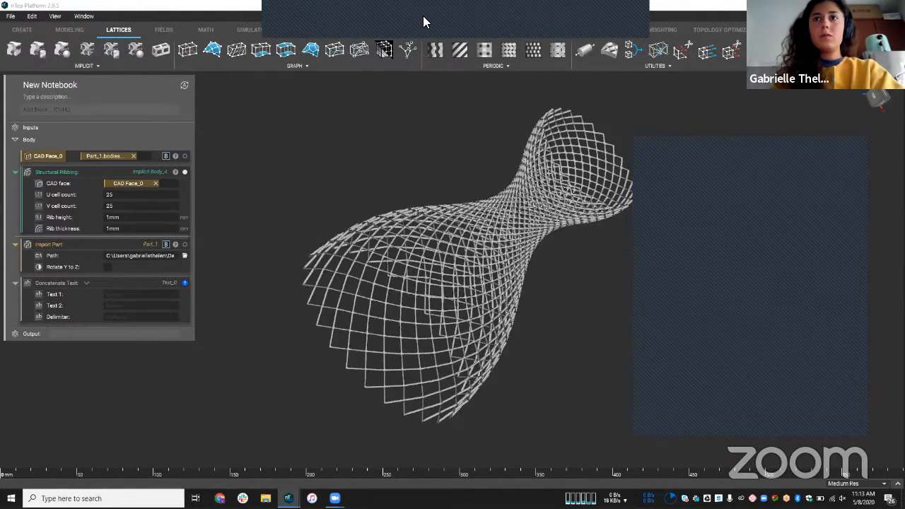
click(770, 300)
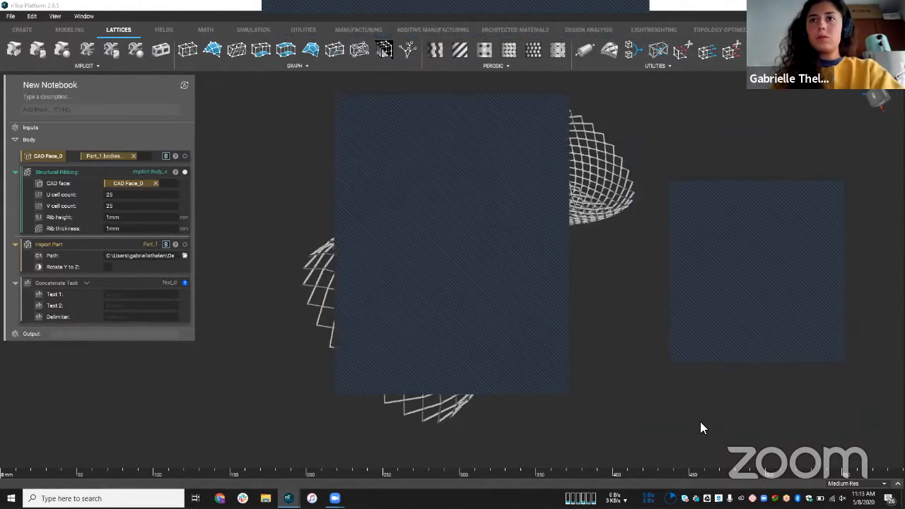
drag(488, 100, 768, 153)
click(827, 157)
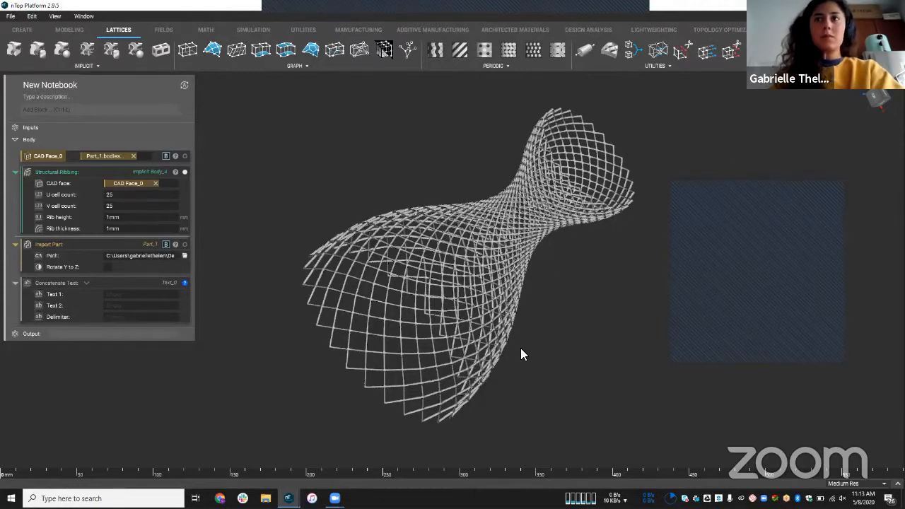
Set the U cell count of the Structural Ribbing block to 10.
click(116, 195)
text(10)
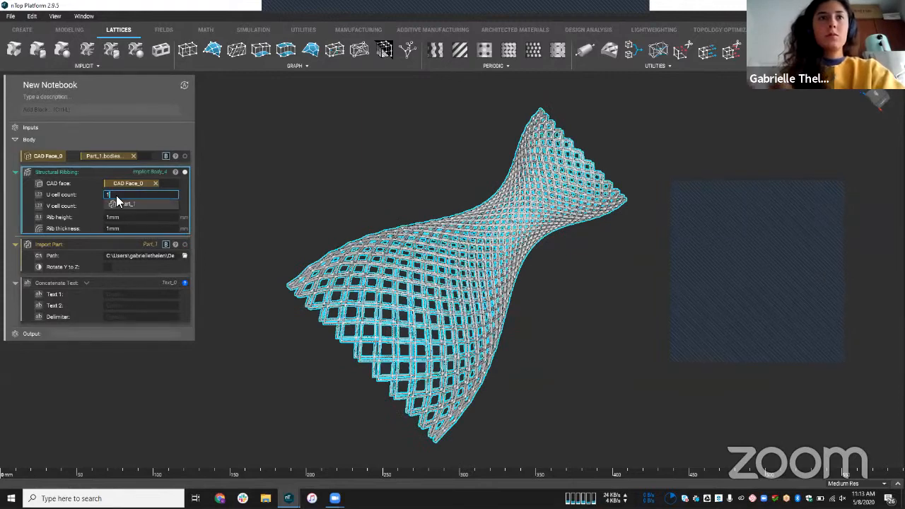
key(Return)
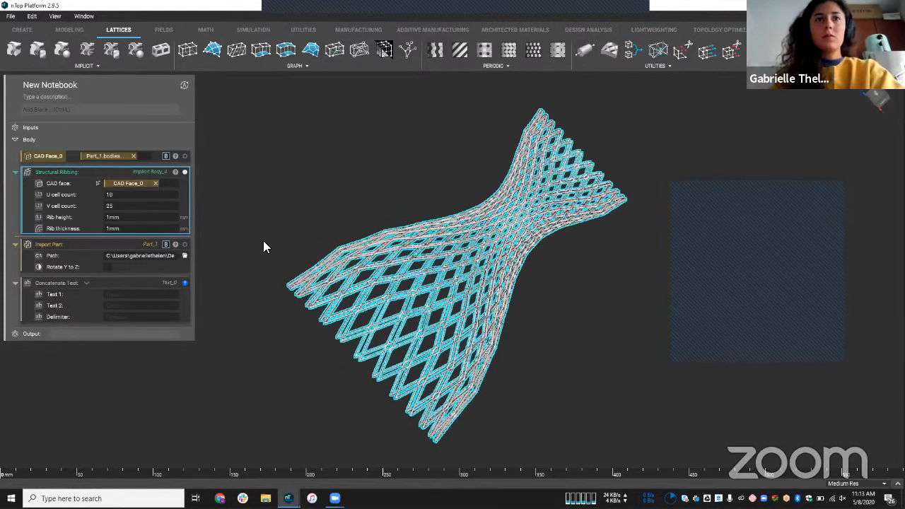
Set the U cell count of the Structural Ribbing block to 30.
double_click(133, 197)
text(30)
key(Return)
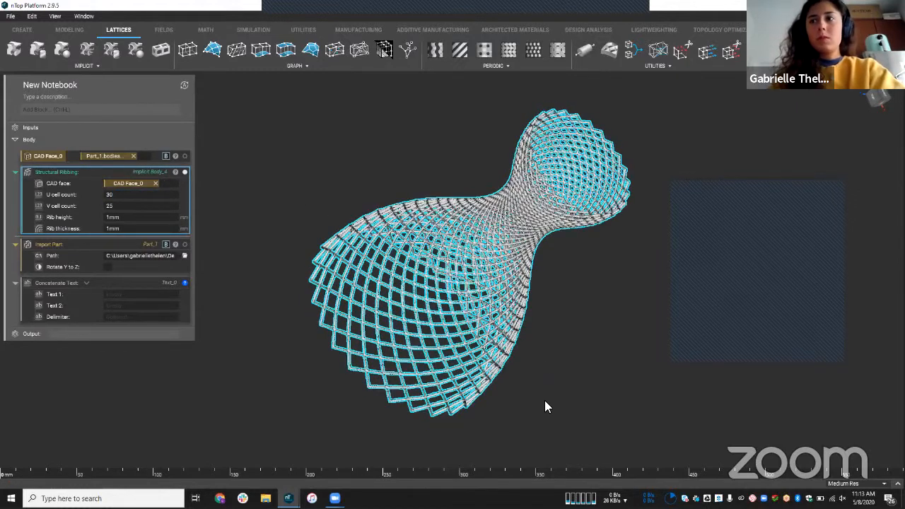
click(561, 386)
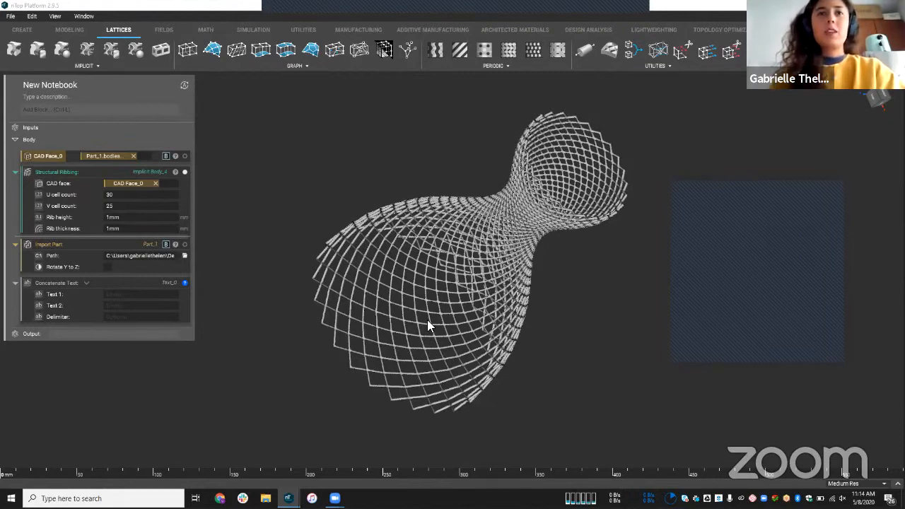
Inspect the ribbed nozzle from another angle and highlight its Structural Ribbing block.
right_drag(434, 280, 560, 312)
right_drag(480, 328, 520, 337)
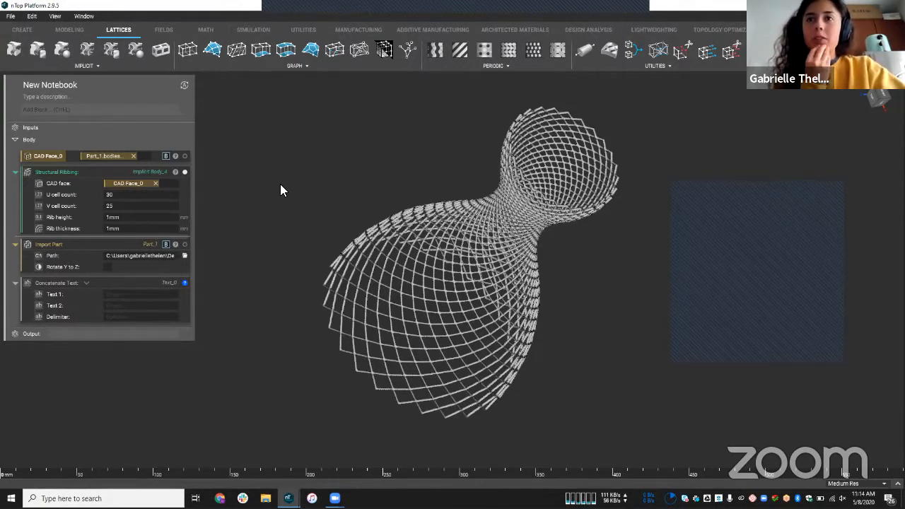
click(102, 172)
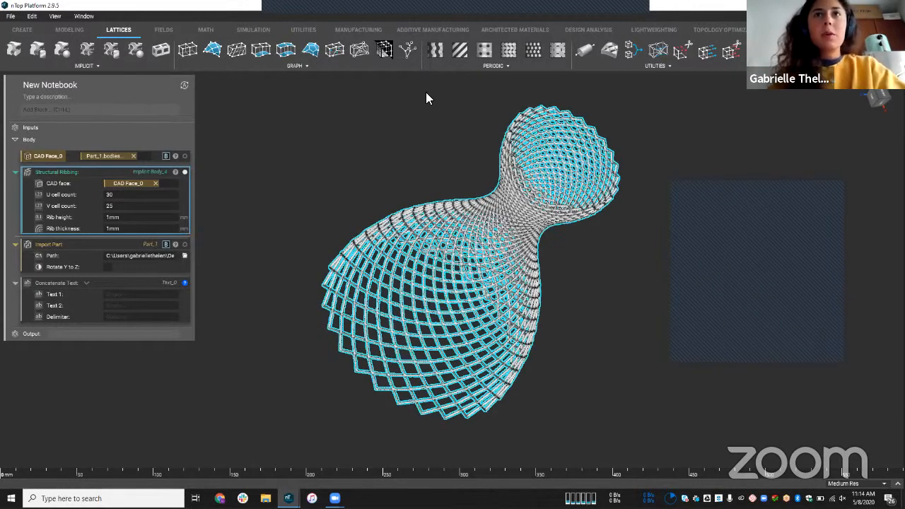
mouse_move(507, 17)
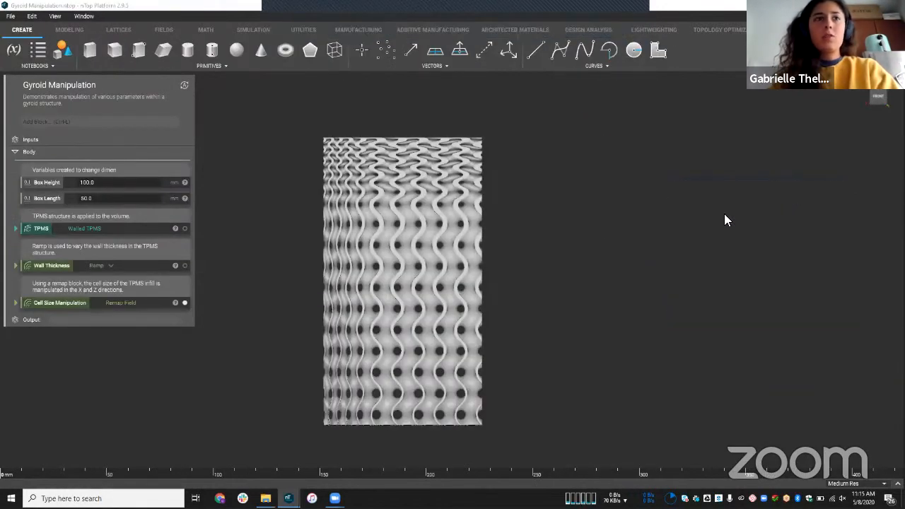
Inspect the remapped gyroid in the Gyroid Manipulation notebook, and display and expand the Walled TPMS block to examine its inputs.
right_drag(529, 296, 576, 330)
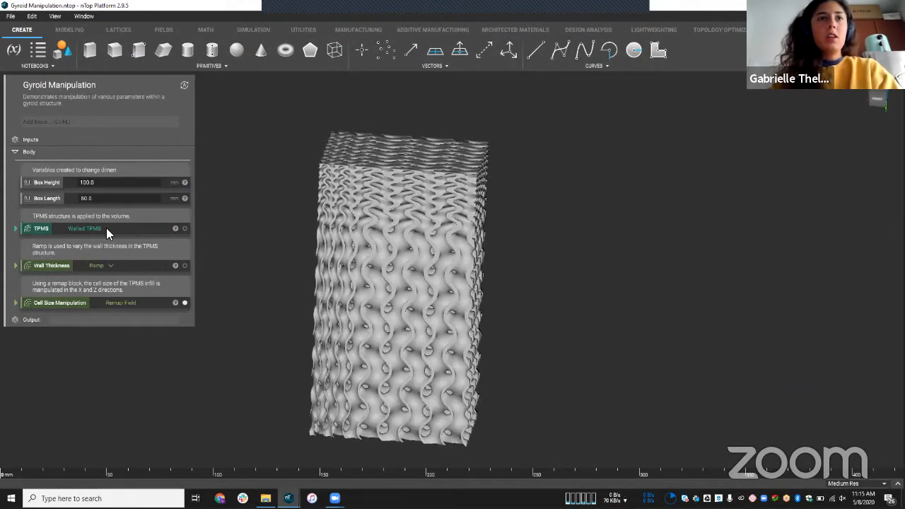
right_drag(456, 203, 579, 307)
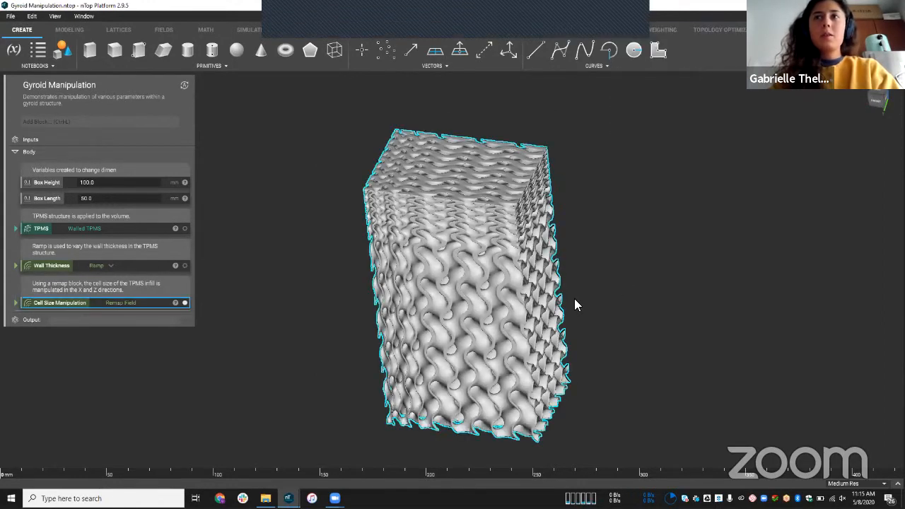
click(107, 227)
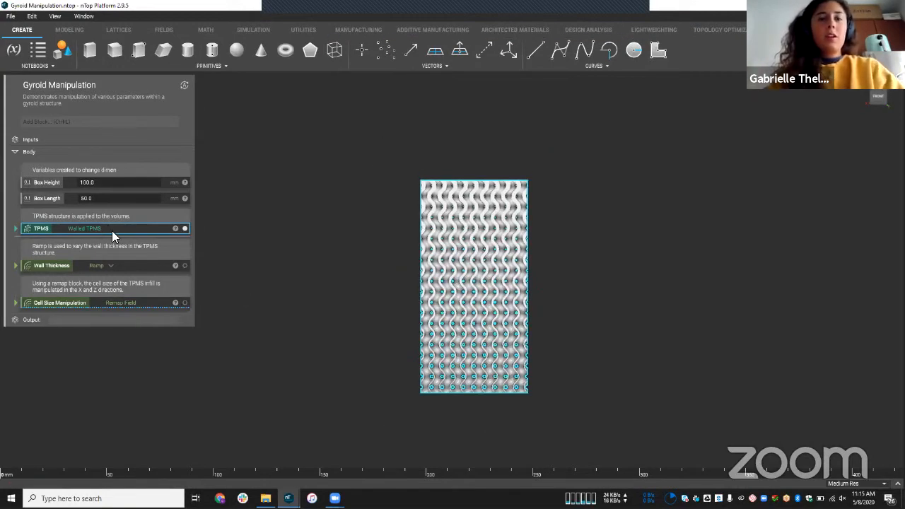
double_click(112, 231)
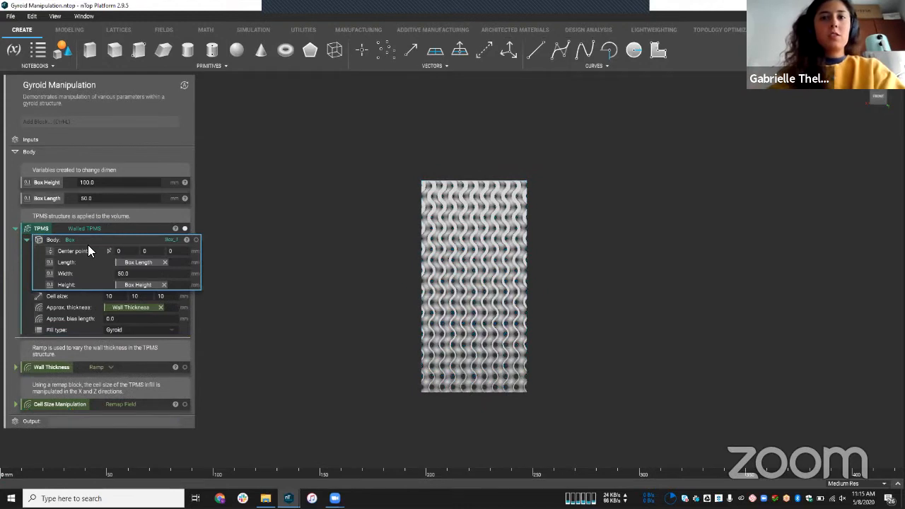
click(98, 226)
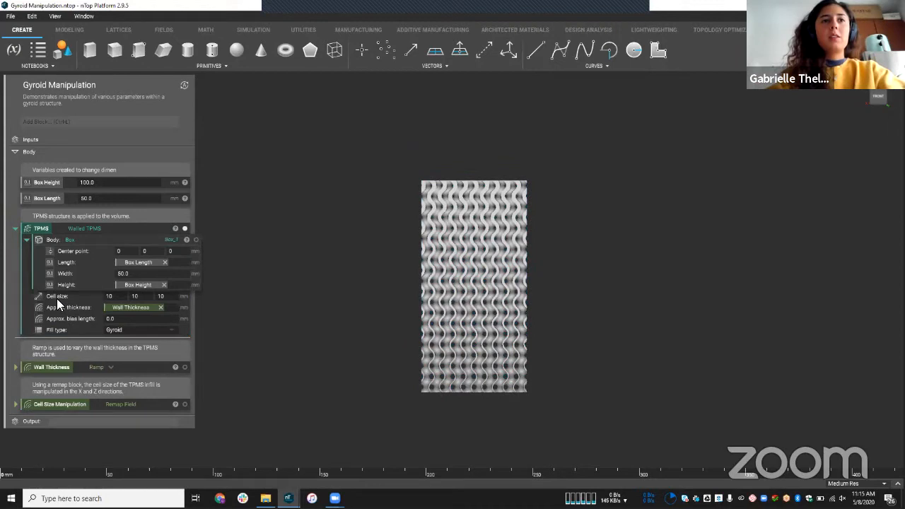
scroll(477, 341, up, 5)
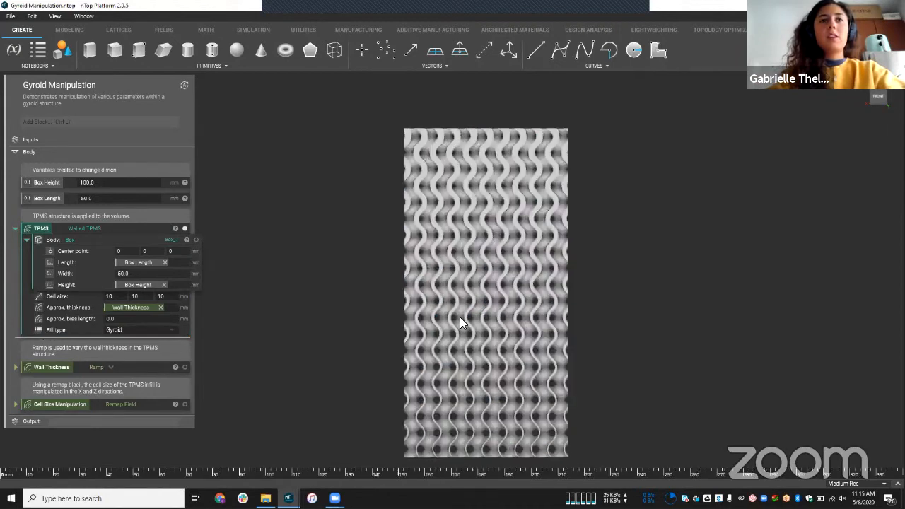
scroll(497, 316, down, 2)
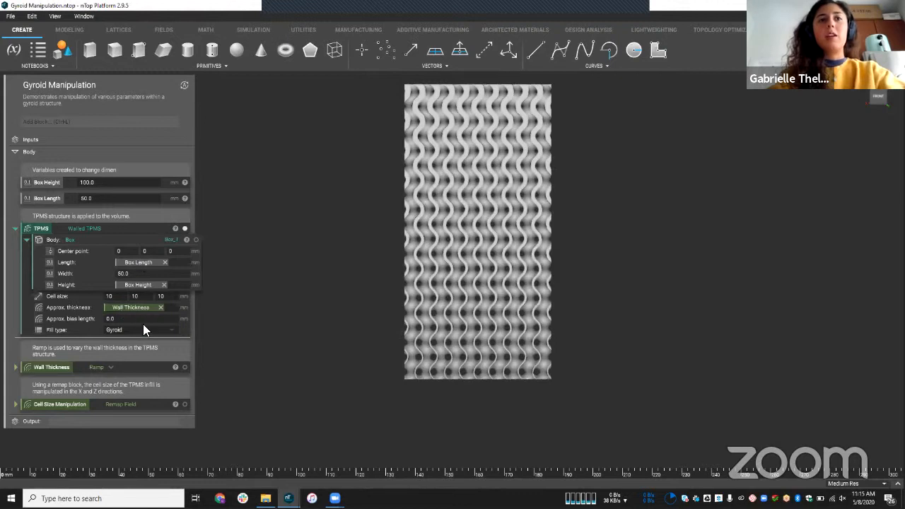
Expand the Wall Thickness Ramp block and show its Plane from Normal scalar field in the view.
click(153, 366)
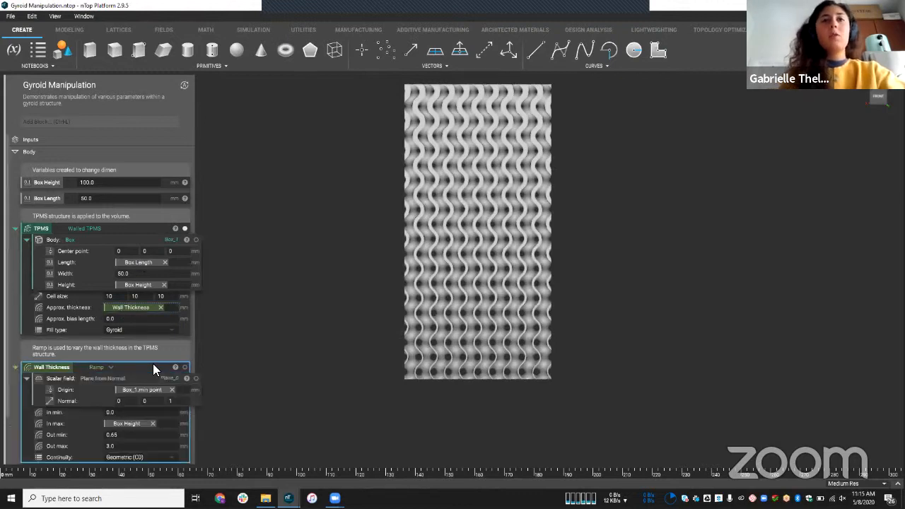
scroll(147, 369, down, 2)
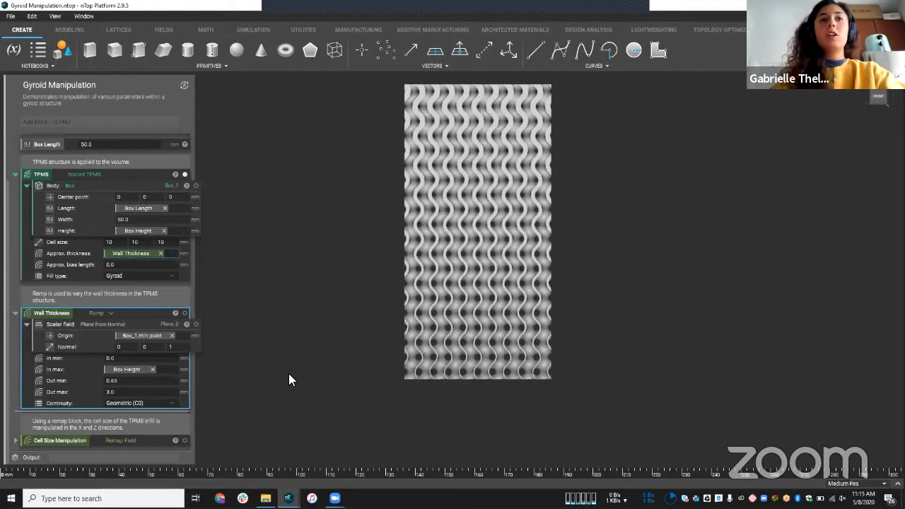
click(141, 324)
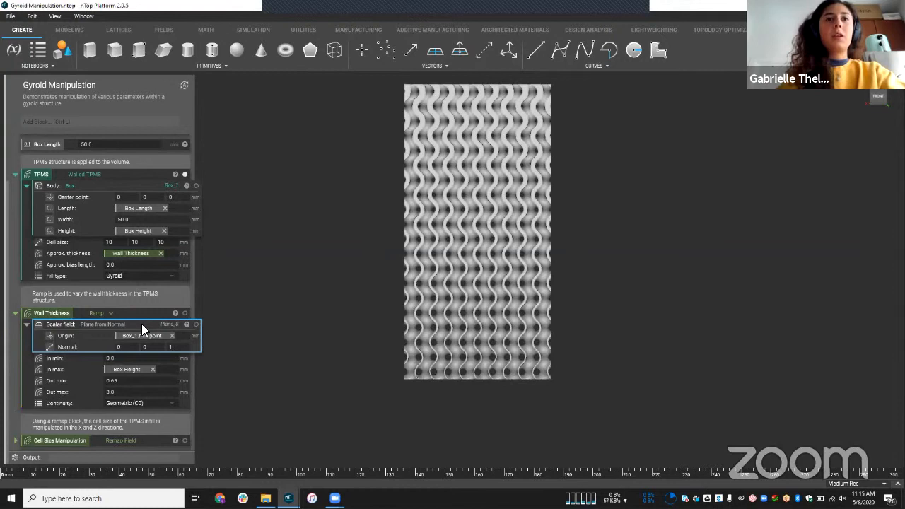
key(v)
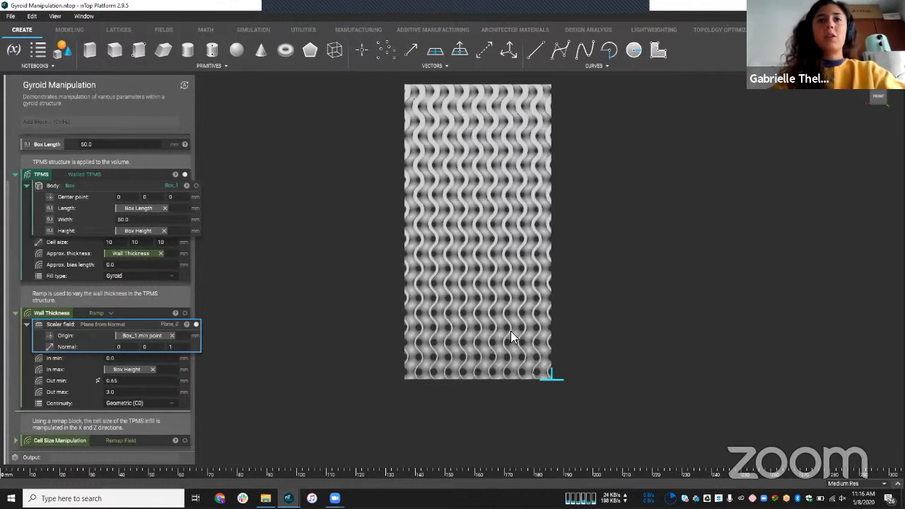
Collapse the Wall Thickness Ramp block and select the Cell Size Manipulation Remap Field block.
click(157, 314)
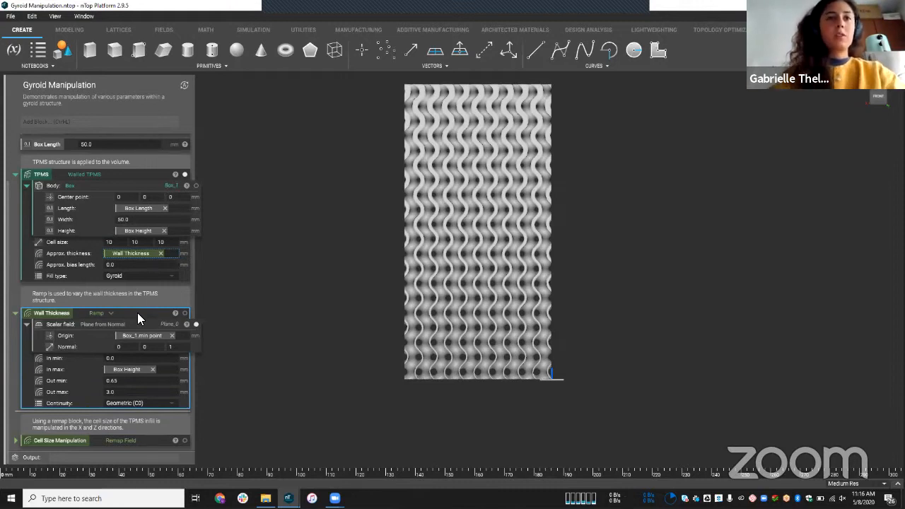
double_click(138, 312)
click(152, 402)
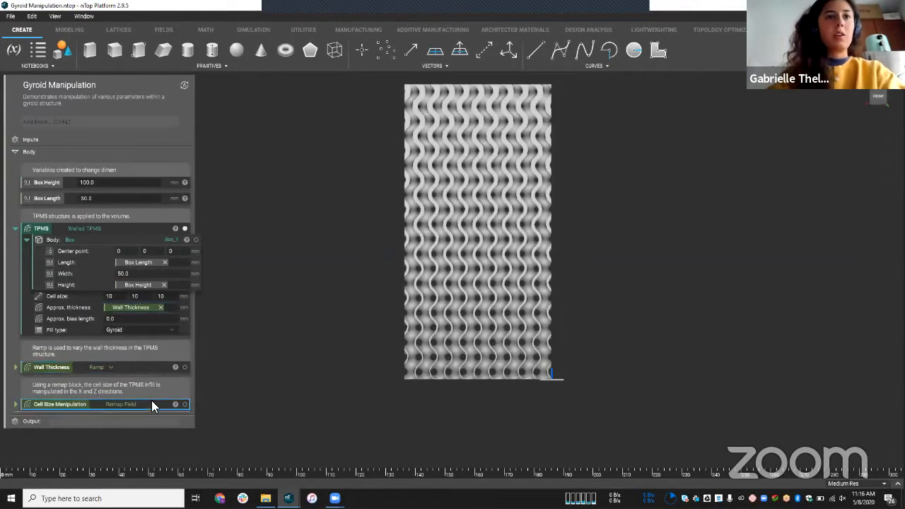
Inspect the remapped gyroid produced by the Cell Size Manipulation block at an angle, and return to the front view.
scroll(423, 316, down, 5)
middle_drag(424, 316, 391, 276)
scroll(393, 337, up, 2)
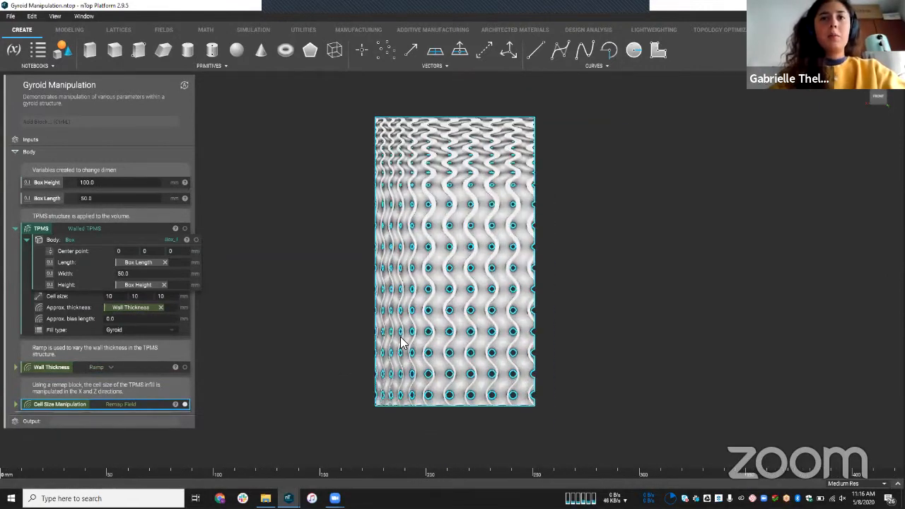
middle_drag(401, 338, 393, 355)
scroll(218, 420, up, 2)
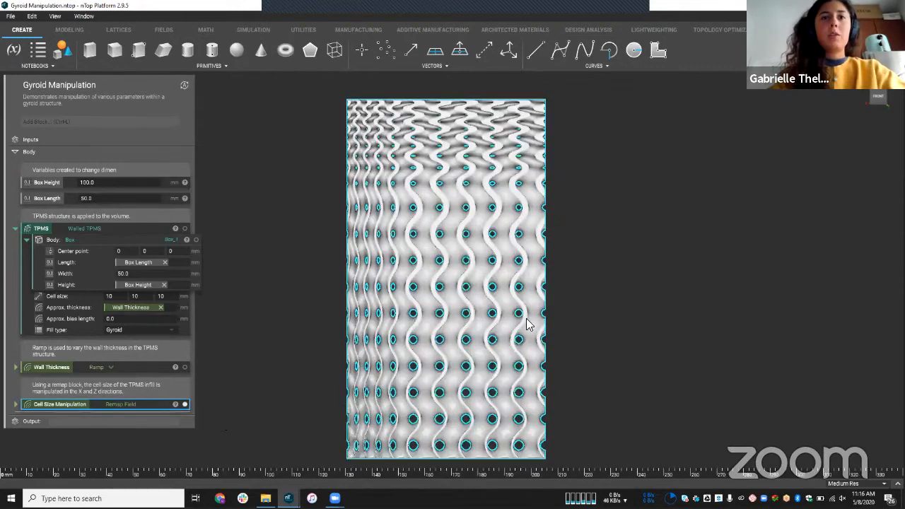
right_drag(439, 275, 360, 318)
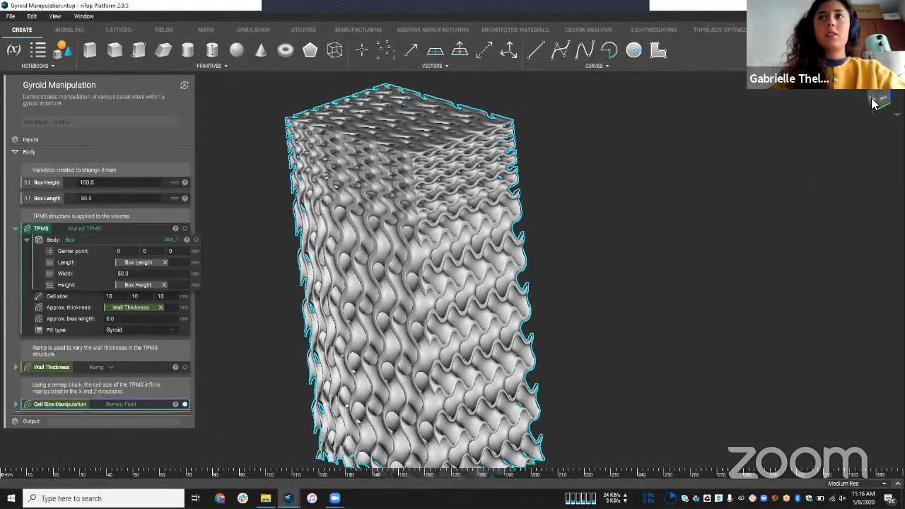
click(873, 102)
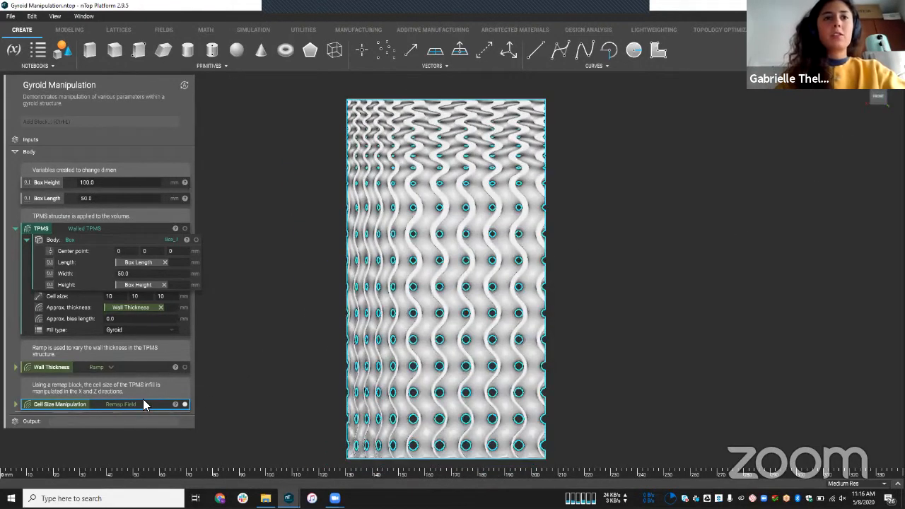
Expand the Cell Size Manipulation block to examine its X and Z Multiply and Ramp inputs, and highlight its result on the gyroid.
click(143, 399)
scroll(120, 362, down, 4)
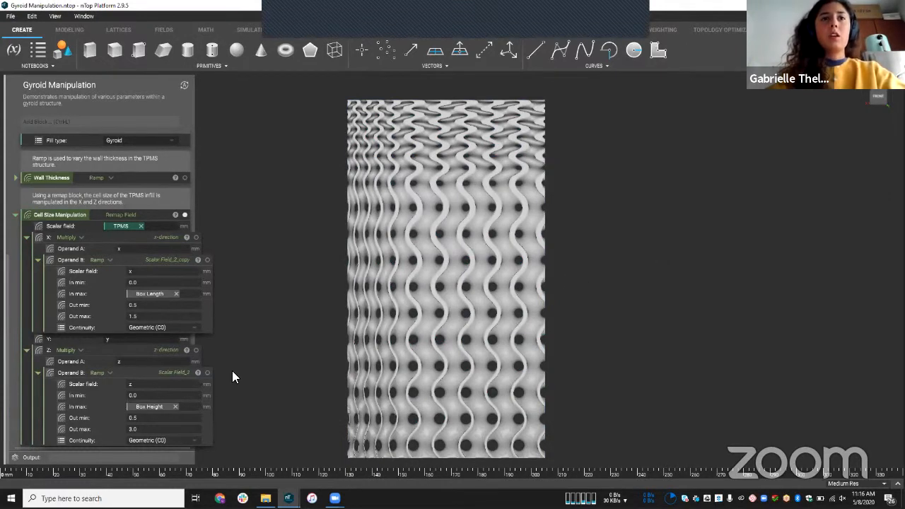
click(156, 214)
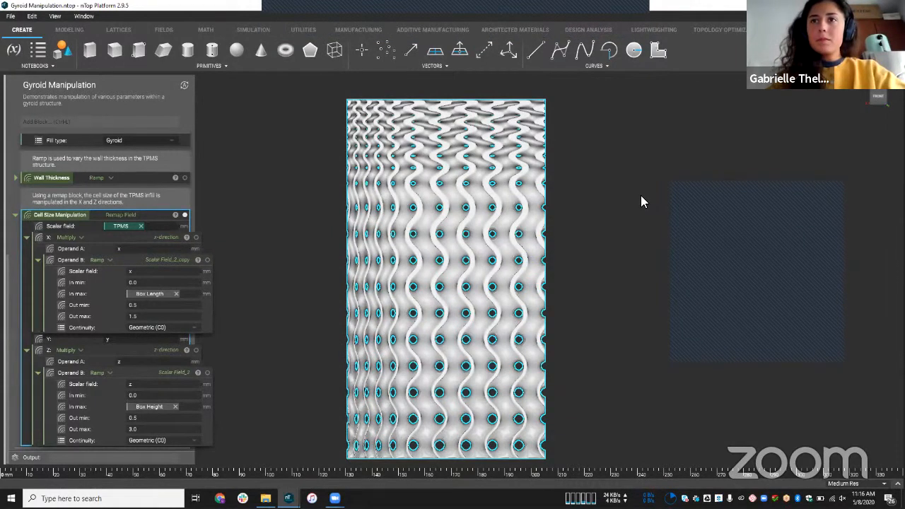
scroll(640, 197, down, 3)
scroll(508, 268, up, 2)
click(620, 243)
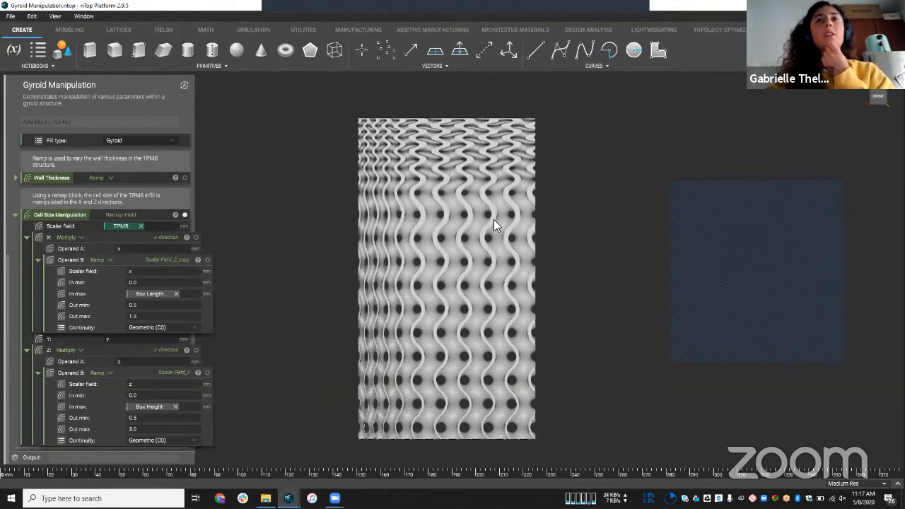
Show the available math operation blocks, and briefly highlight the Cell Size Manipulation Remap Field result in the view.
right_drag(387, 226, 381, 242)
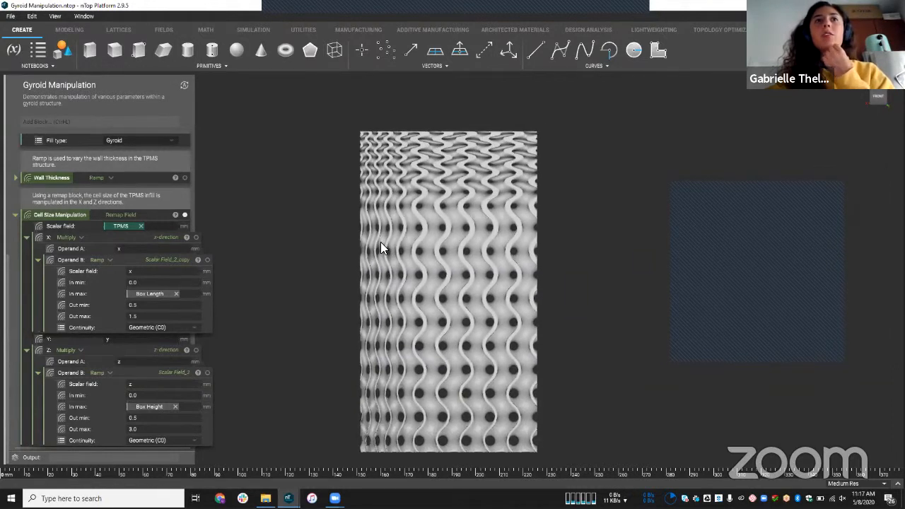
click(198, 31)
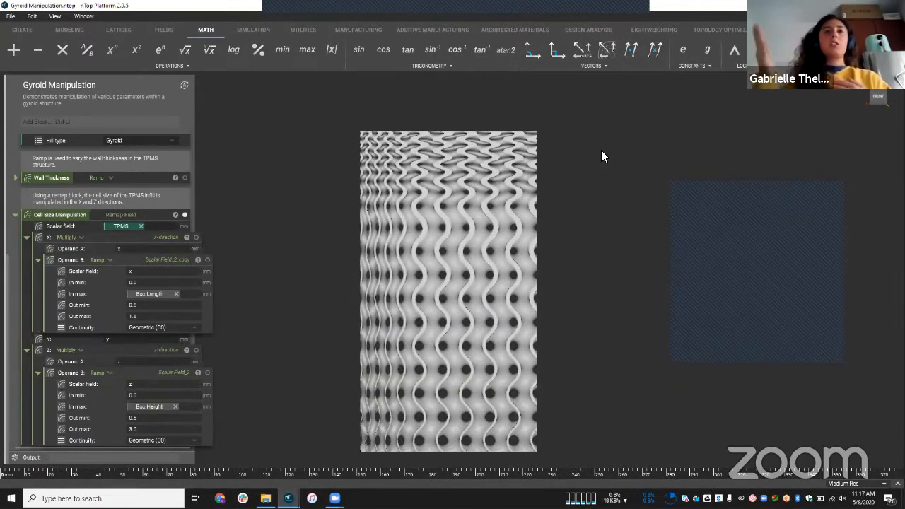
click(582, 66)
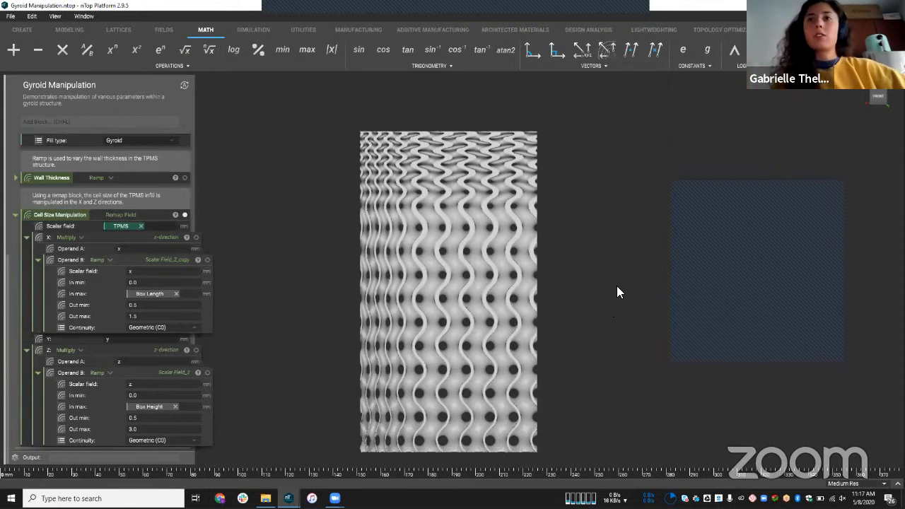
click(151, 214)
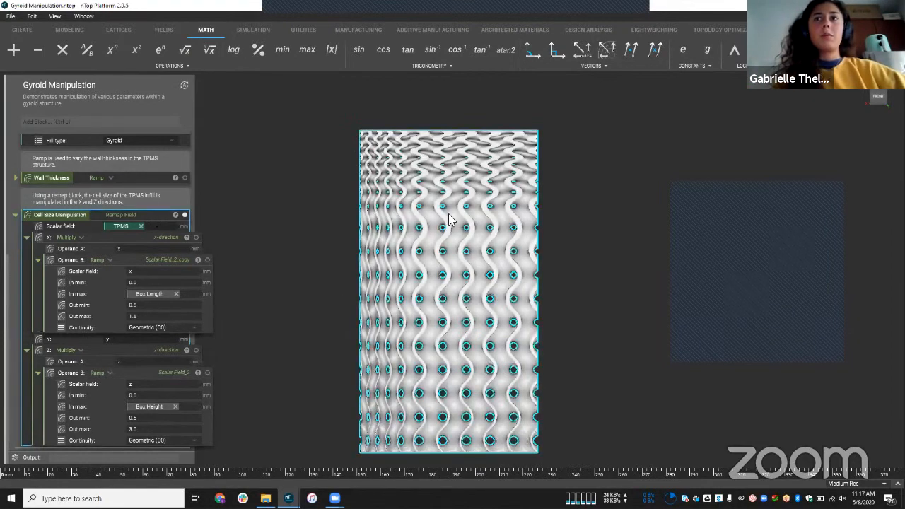
click(652, 248)
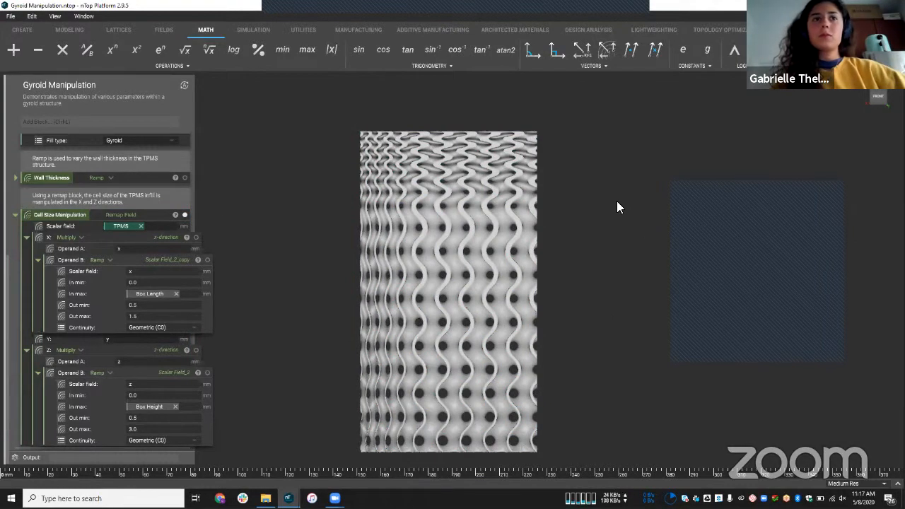
Collapse the Cell Size Manipulation and TPMS blocks, and inspect the remapped gyroid's front, side and top faces.
double_click(157, 215)
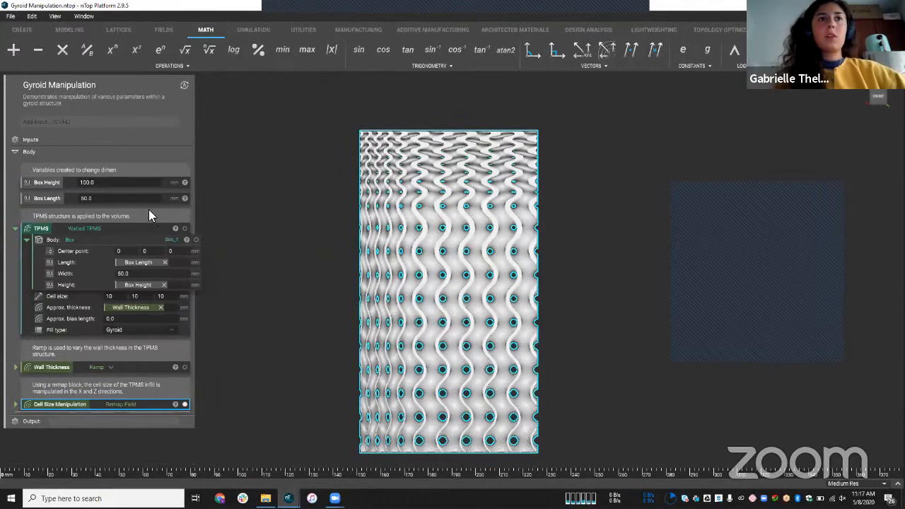
double_click(134, 227)
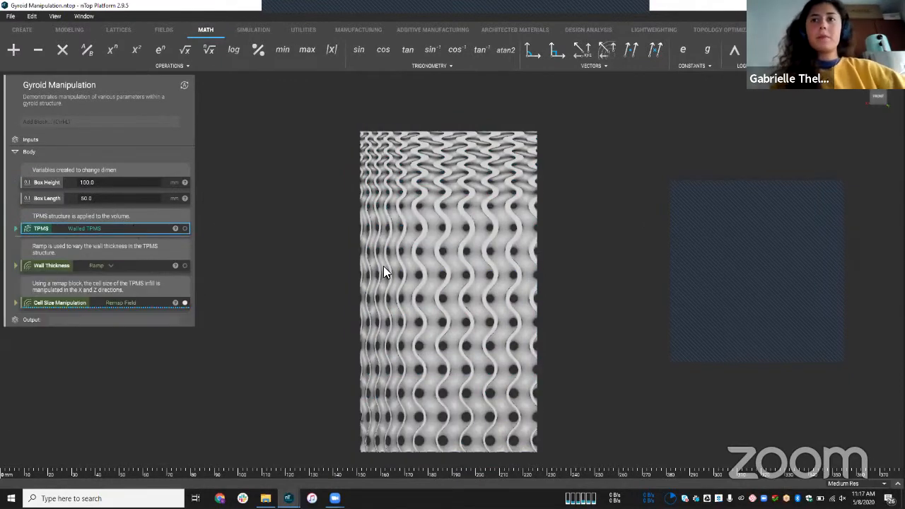
right_drag(502, 225, 618, 246)
click(618, 246)
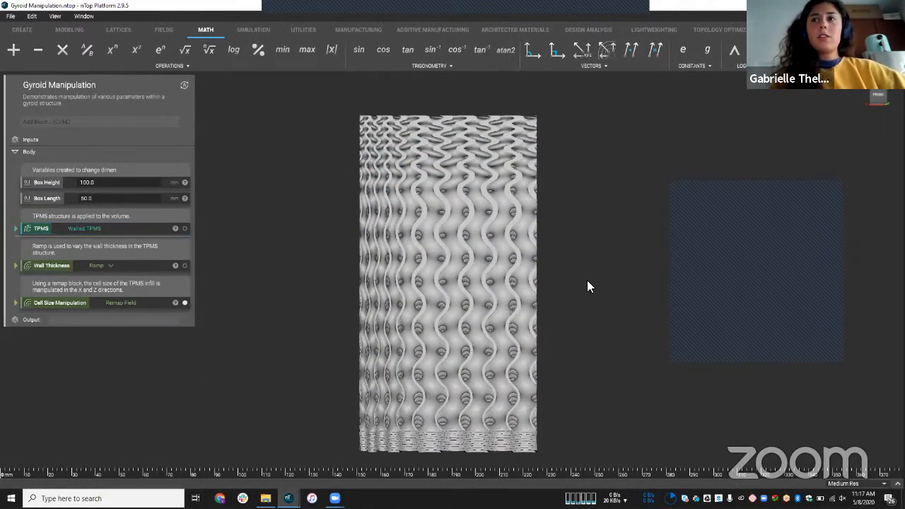
right_drag(587, 280, 517, 140)
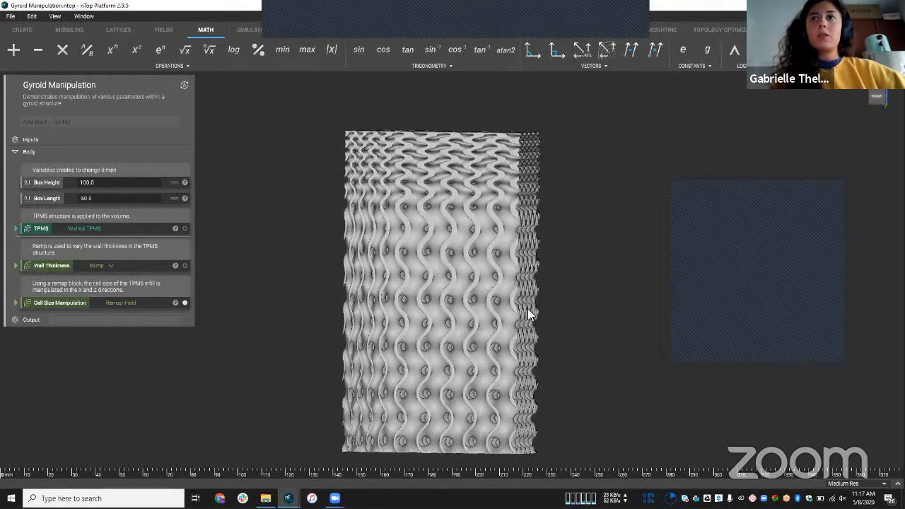
right_drag(543, 312, 525, 322)
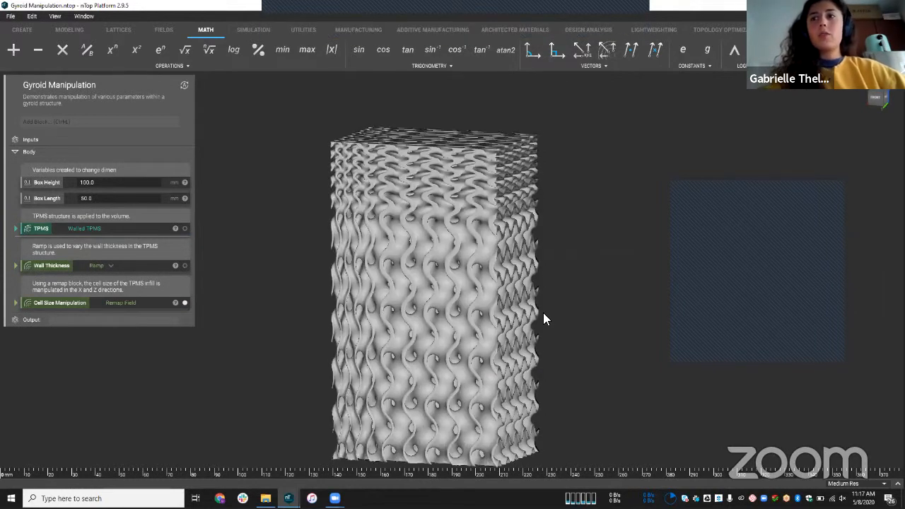